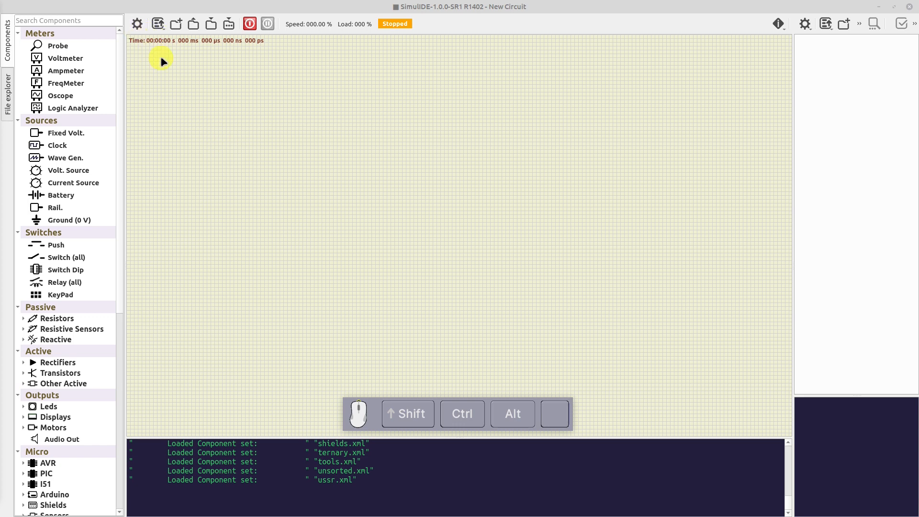
# Open the simulation settings and move the settings window clear of the canvas's main drawing area.
pyautogui.click(137, 23)
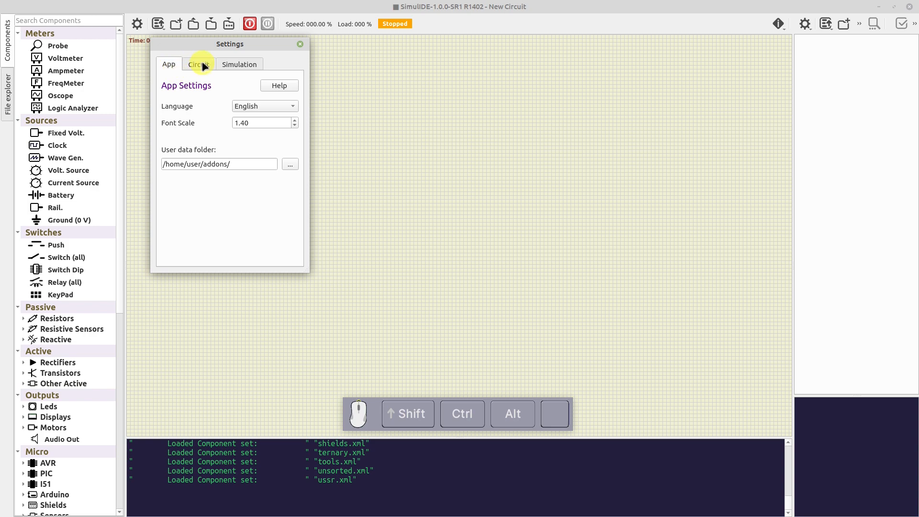
pyautogui.click(239, 64)
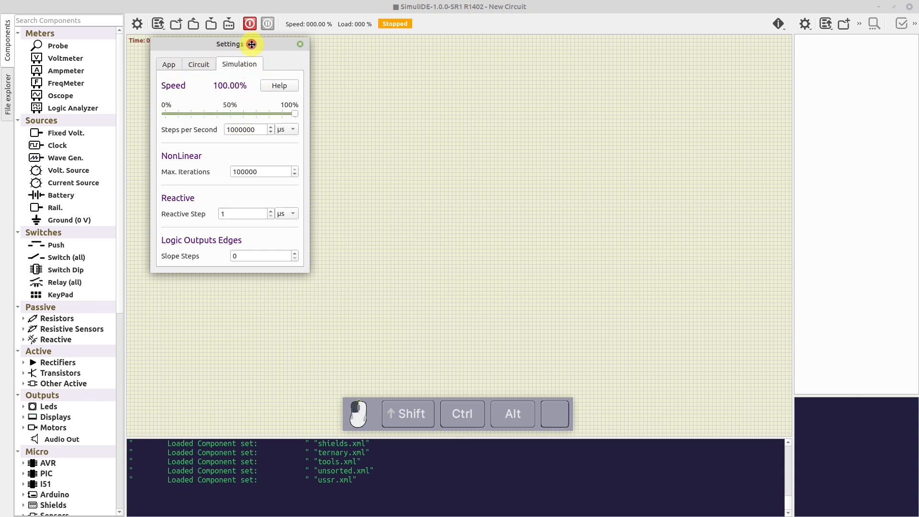
pyautogui.moveTo(253, 42); pyautogui.dragTo(690, 118)
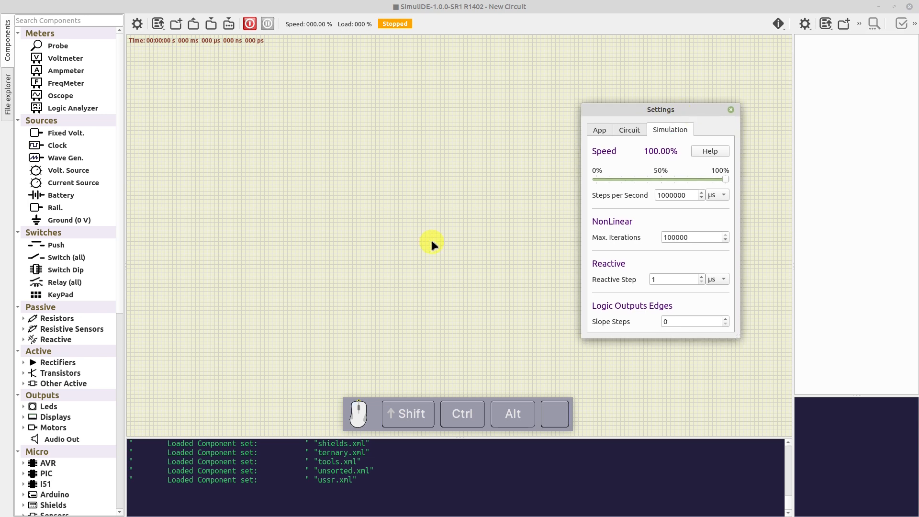
# Read through the help text for the simulation settings and hide it again.
pyautogui.click(710, 151)
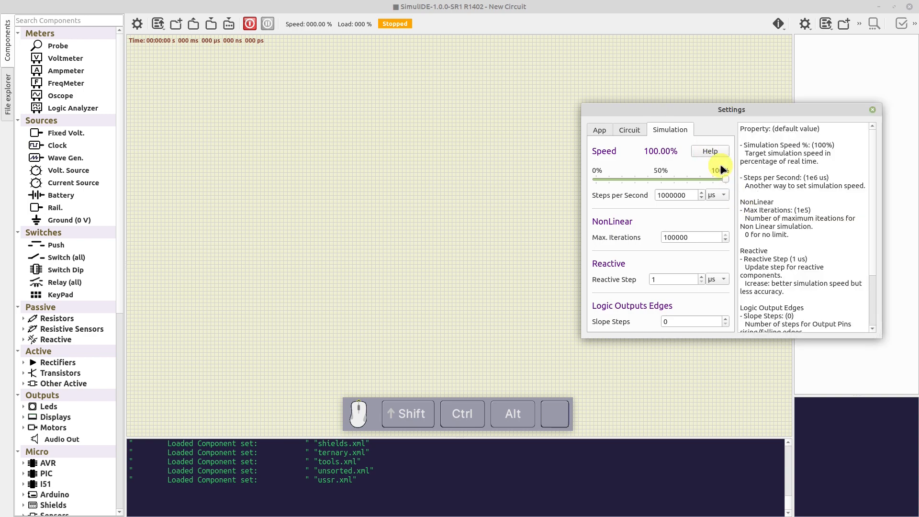
pyautogui.scroll(-3, 806, 210)
pyautogui.scroll(3, 801, 210)
pyautogui.click(717, 150)
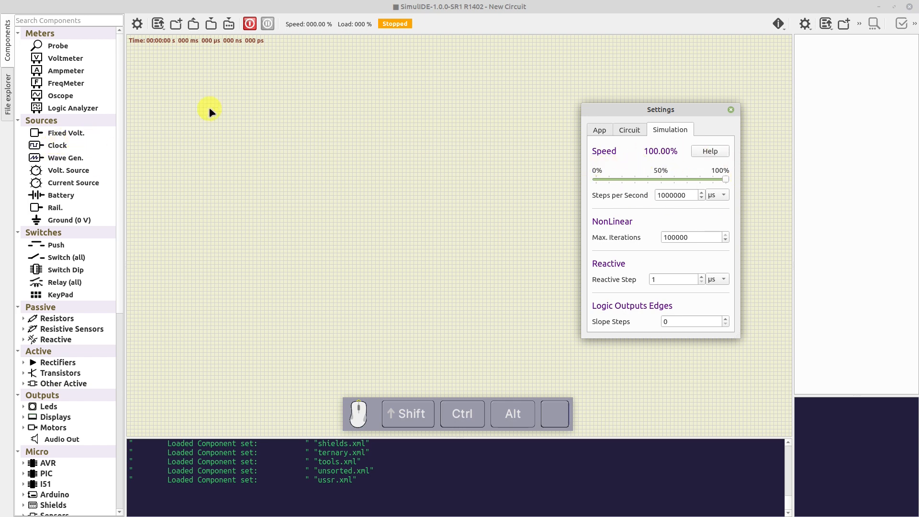
# Place a Clock source and a Probe on the canvas and wire the clock's output to the probe.
pyautogui.moveTo(66, 145); pyautogui.dragTo(331, 195)
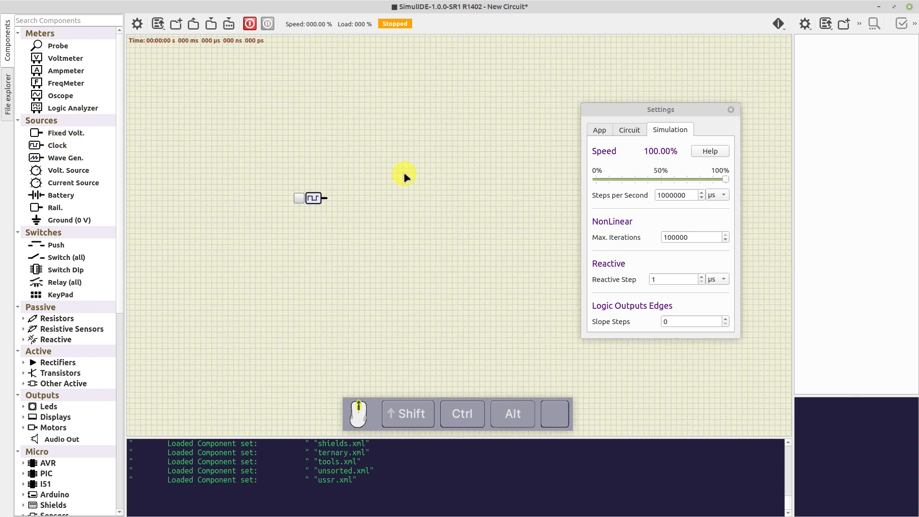
pyautogui.scroll(5, 404, 178)
pyautogui.moveTo(53, 45); pyautogui.dragTo(352, 202)
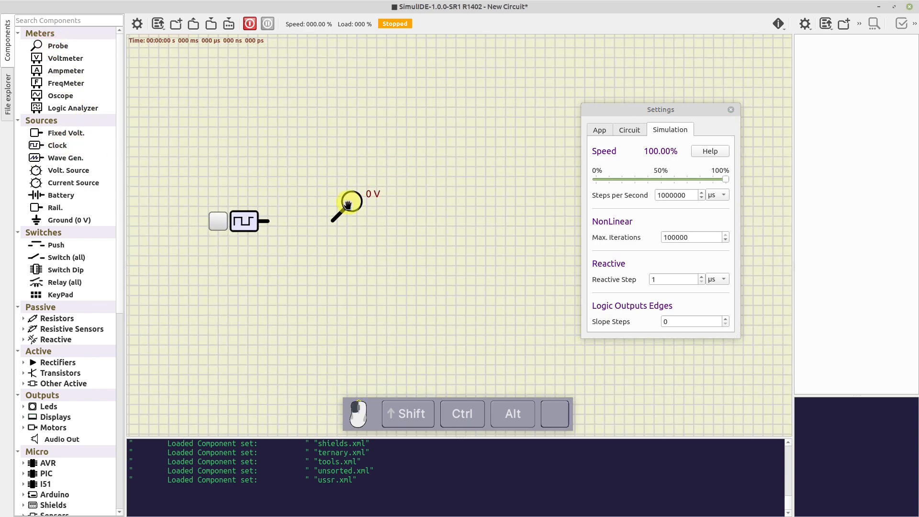
pyautogui.click(265, 219)
pyautogui.click(331, 221)
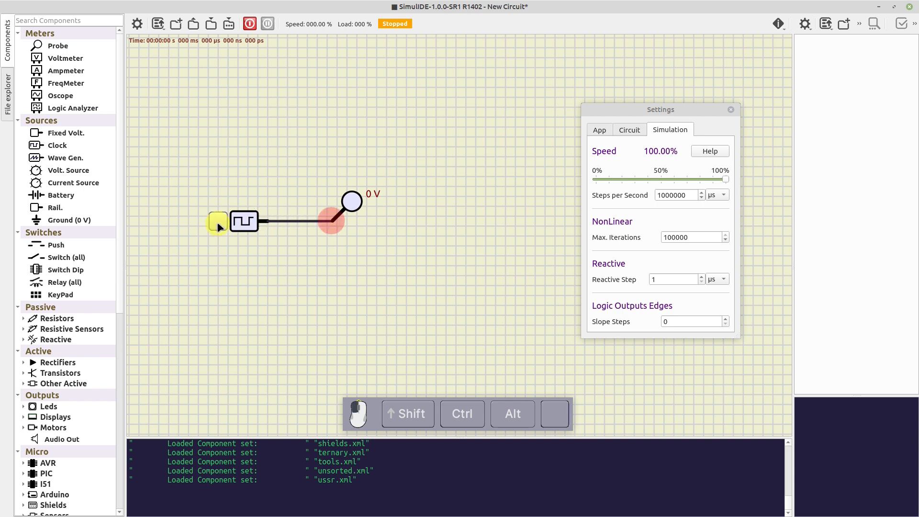
# Switch the clock source on and start the simulation.
pyautogui.click(217, 223)
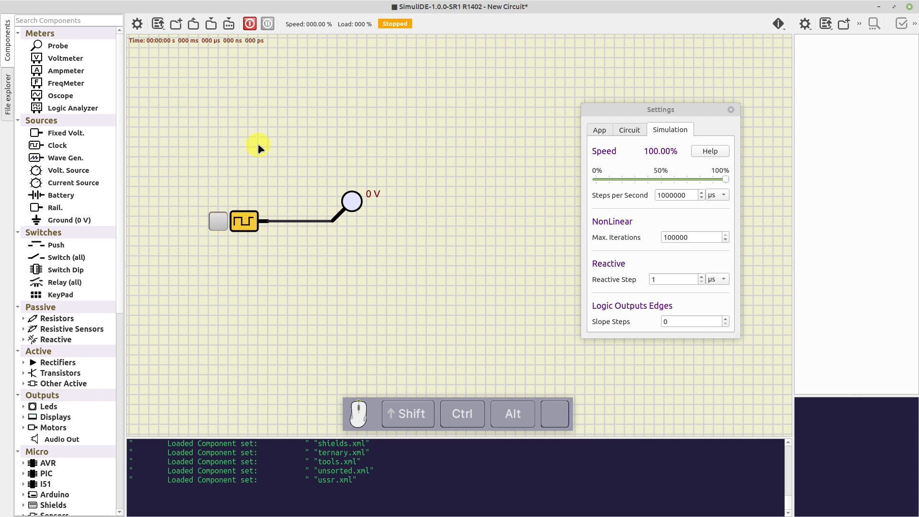
pyautogui.click(250, 23)
# Open the clock's properties, move the dialog below the circuit and enter a frequency of 1000 Hz.
pyautogui.click(251, 222)
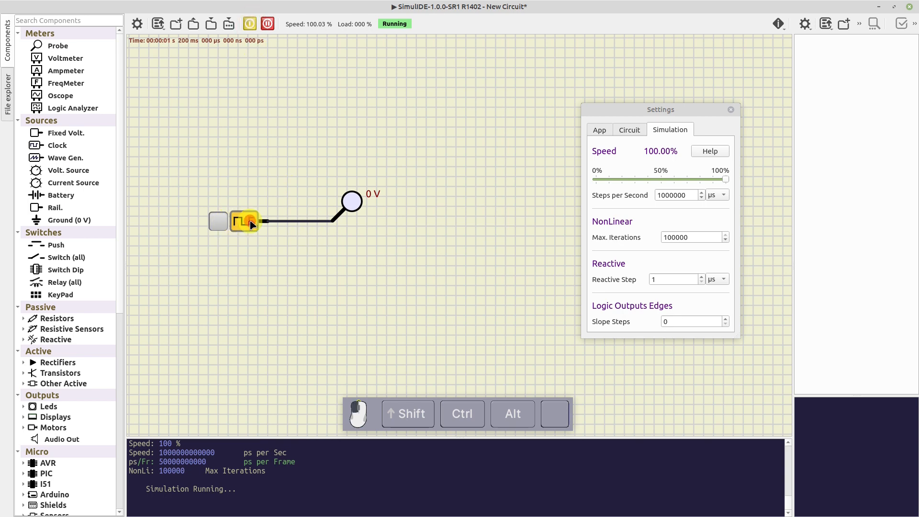
pyautogui.doubleClick(245, 221)
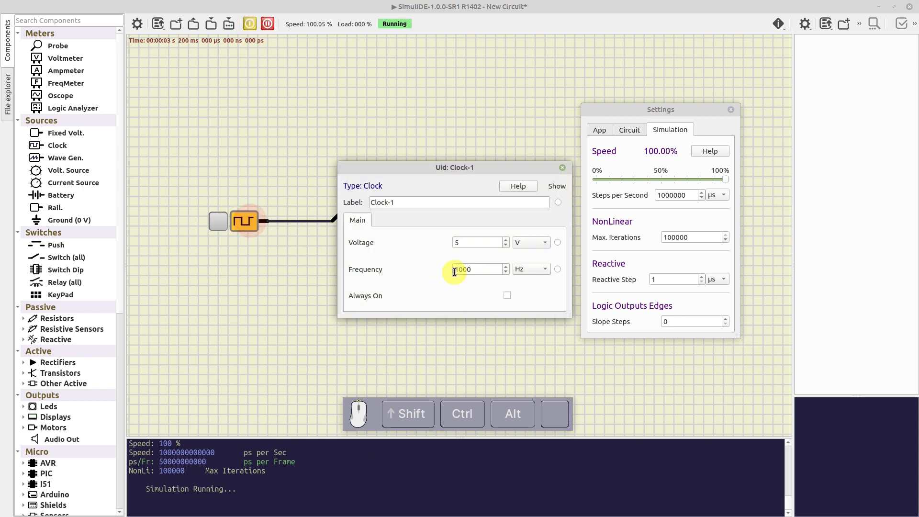
pyautogui.moveTo(478, 269); pyautogui.dragTo(464, 269)
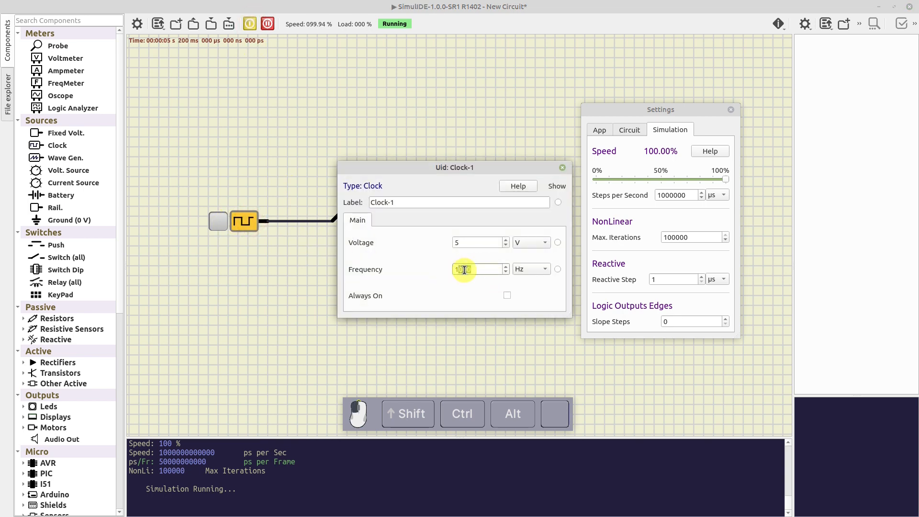
pyautogui.press('BackSpace')
pyautogui.moveTo(485, 172); pyautogui.dragTo(488, 245)
pyautogui.click(490, 342)
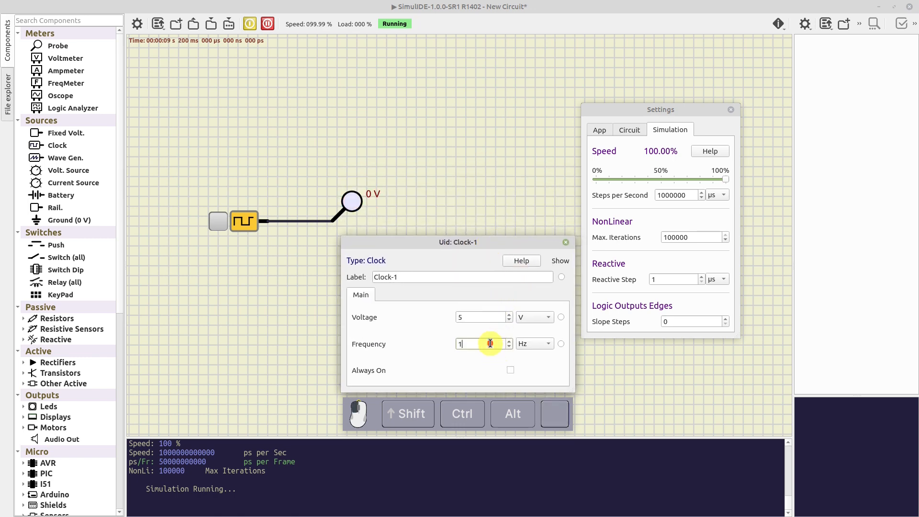
pyautogui.write('00')
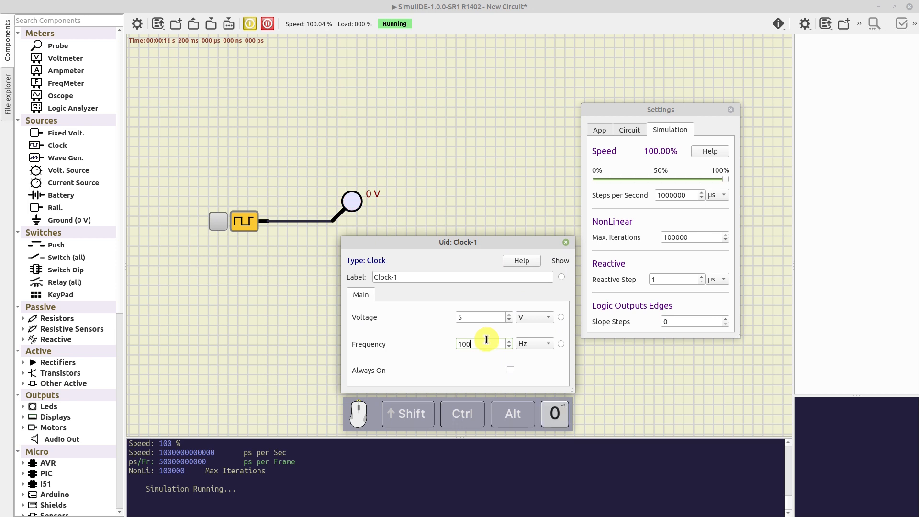
pyautogui.write('0')
pyautogui.press('Return')
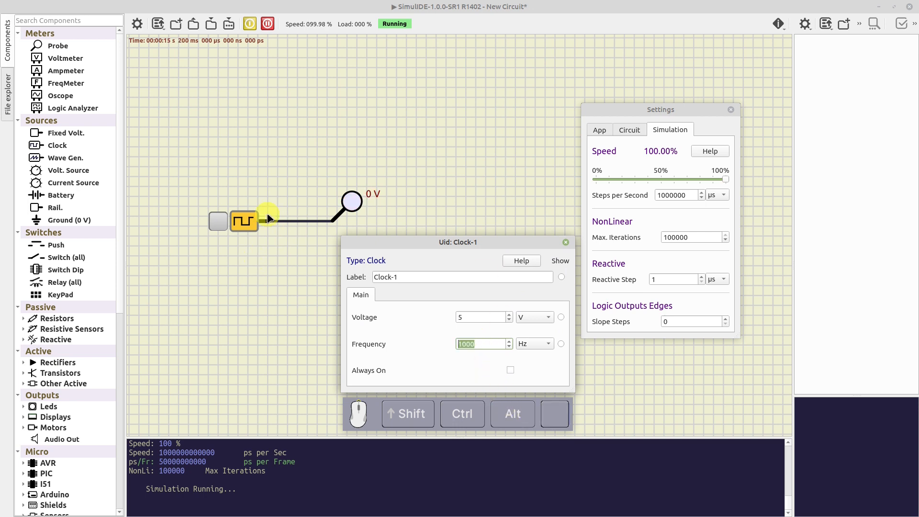
# Slow the running simulation to 1% speed to observe the probe, and return the speed to 100%.
pyautogui.moveTo(723, 179); pyautogui.dragTo(597, 183)
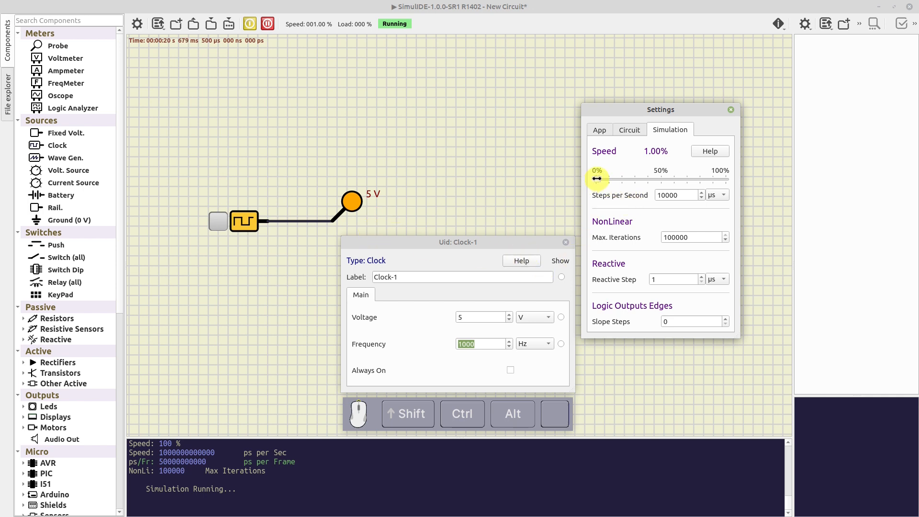
pyautogui.moveTo(597, 179)
pyautogui.mouseDown()
pyautogui.moveTo(700, 178)
pyautogui.moveTo(598, 182)
pyautogui.mouseUp()
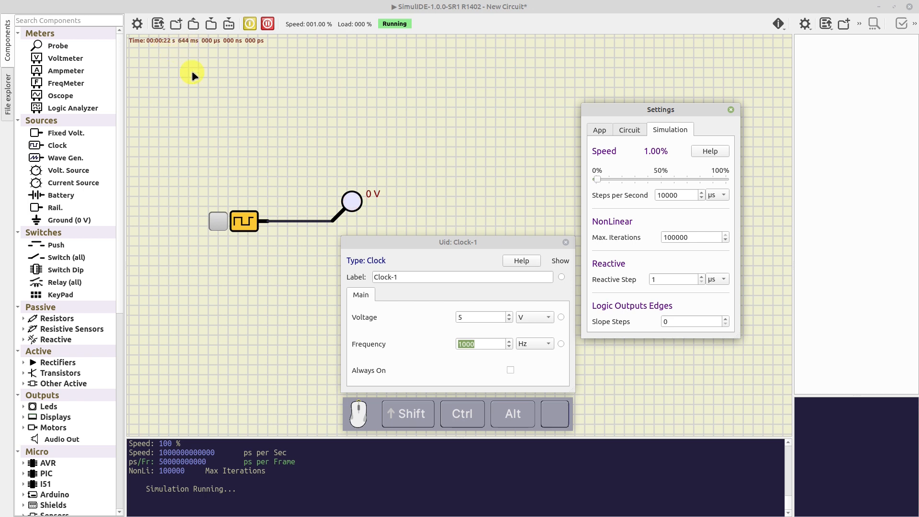
pyautogui.moveTo(597, 179); pyautogui.dragTo(731, 178)
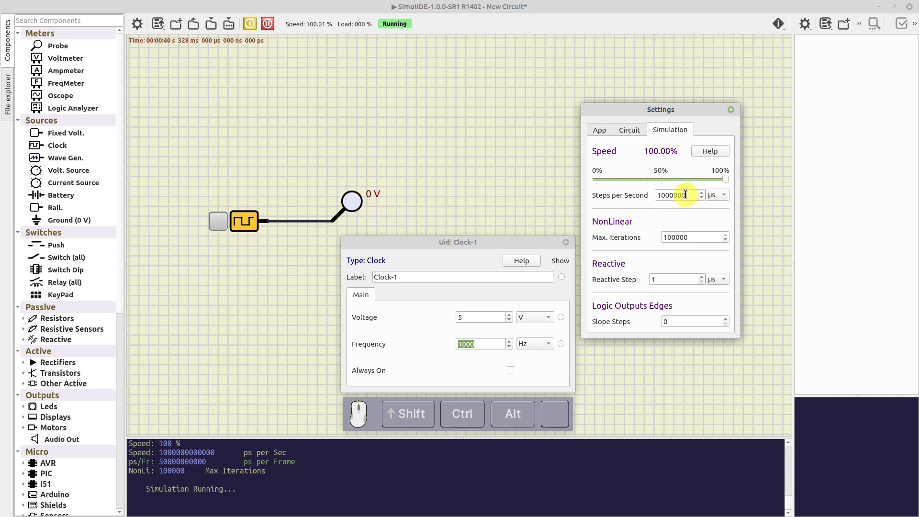
# Set the simulation to 1000 µs steps per second.
pyautogui.moveTo(686, 195); pyautogui.dragTo(678, 194)
pyautogui.press('Return')
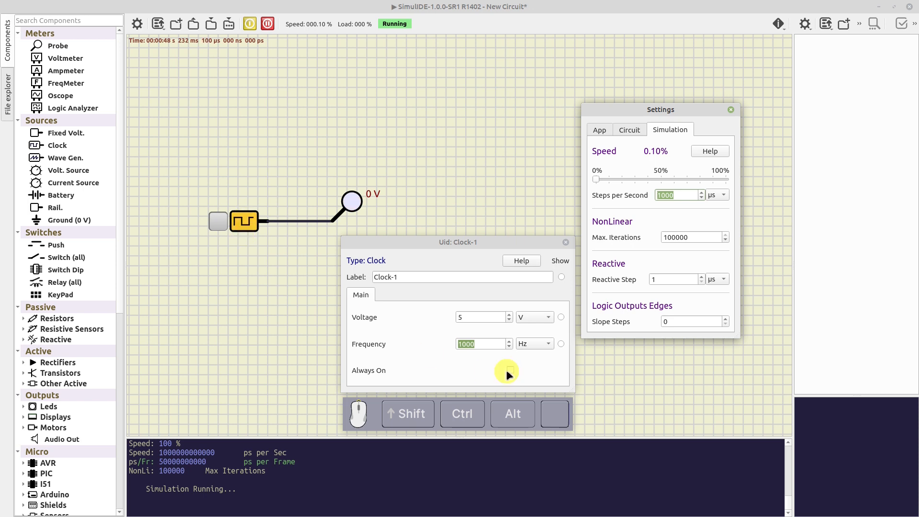
pyautogui.click(489, 345)
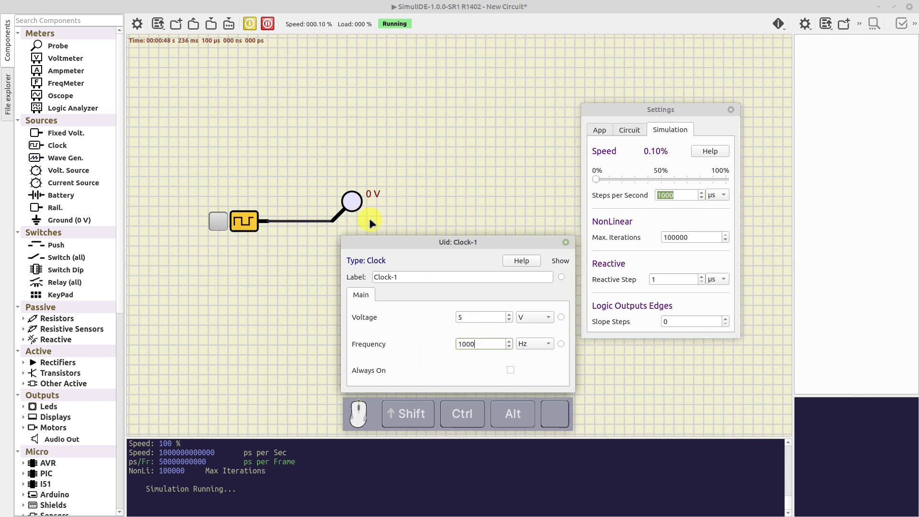
# Lower the simulation's steps per second to 500 µs.
pyautogui.click(688, 194)
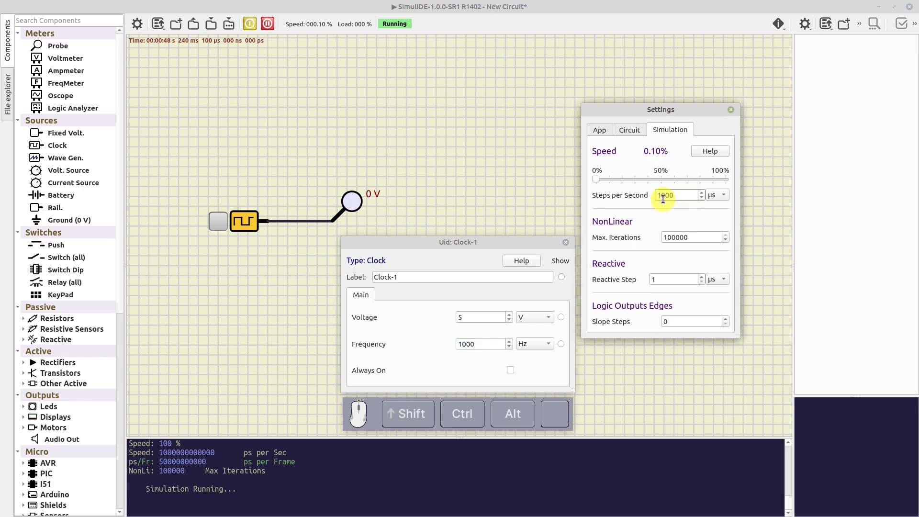
pyautogui.moveTo(666, 197); pyautogui.dragTo(657, 196)
pyautogui.write('5')
pyautogui.press('Return')
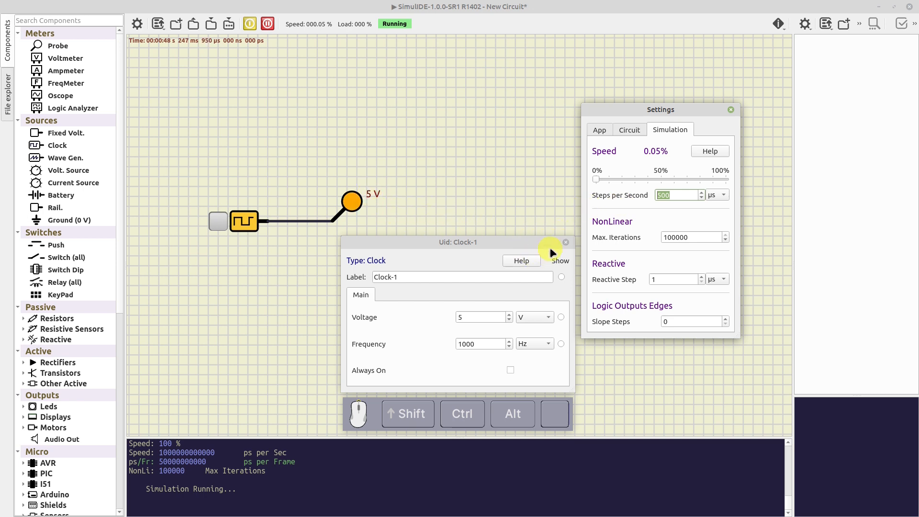
# Close the clock's properties and stop the simulation.
pyautogui.click(564, 244)
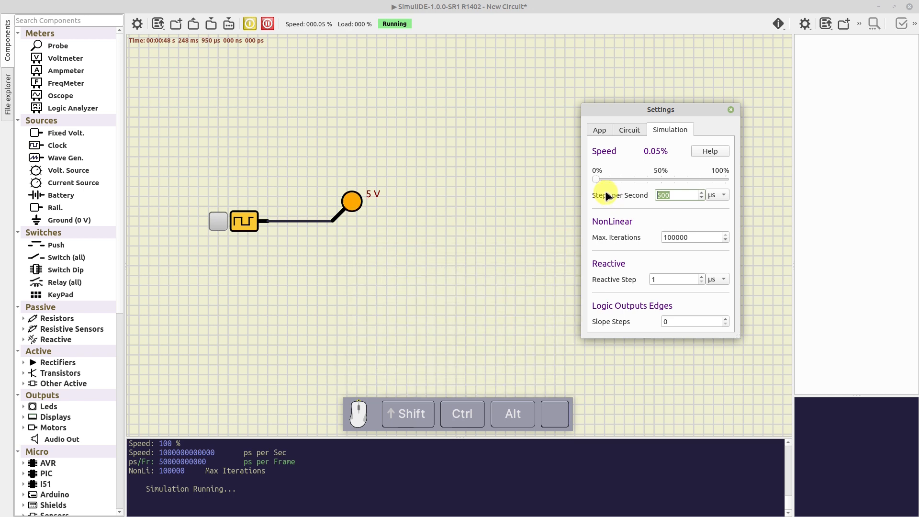
pyautogui.click(249, 27)
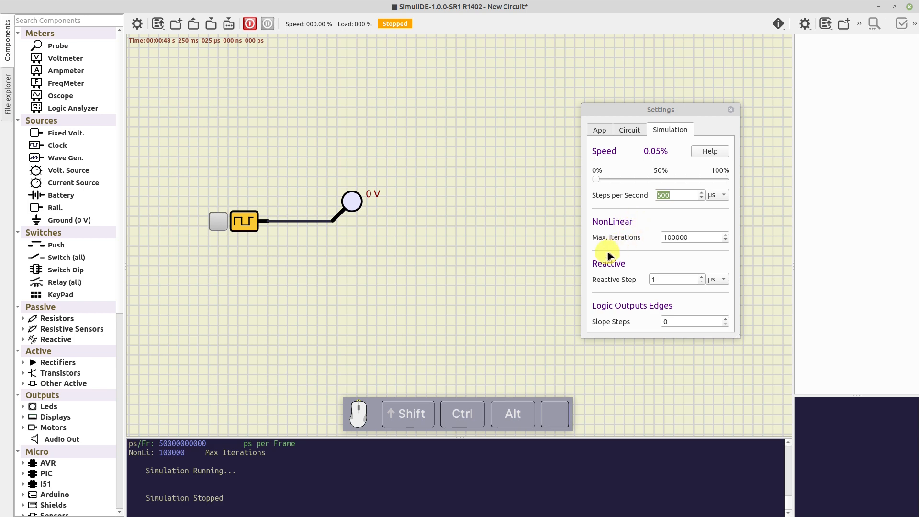
# Examine the active components in the Rectifiers, Transistors and Other Active groups, collapsing each group again.
pyautogui.click(34, 364)
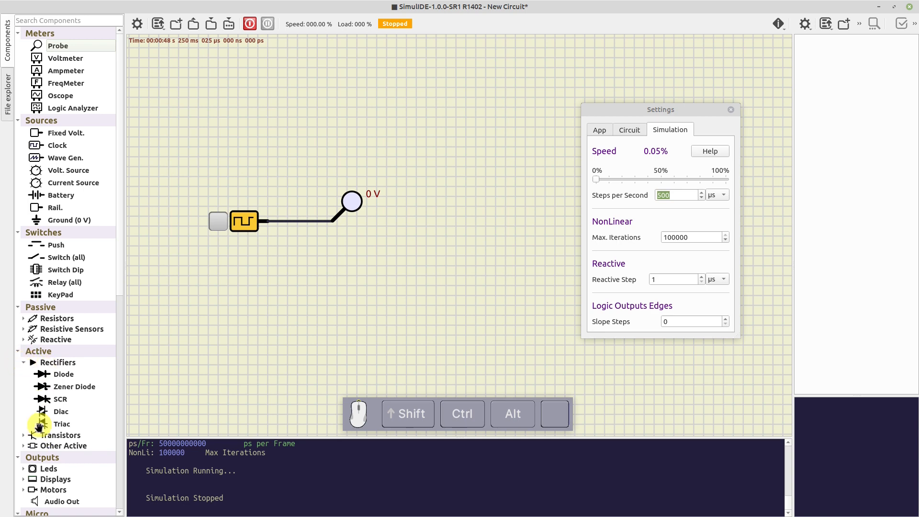
pyautogui.click(23, 363)
pyautogui.click(22, 374)
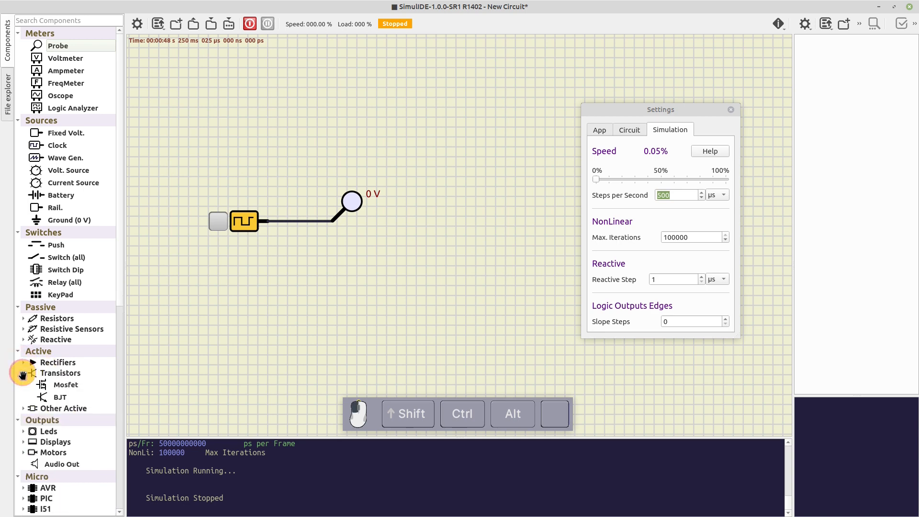
pyautogui.click(22, 374)
pyautogui.click(20, 384)
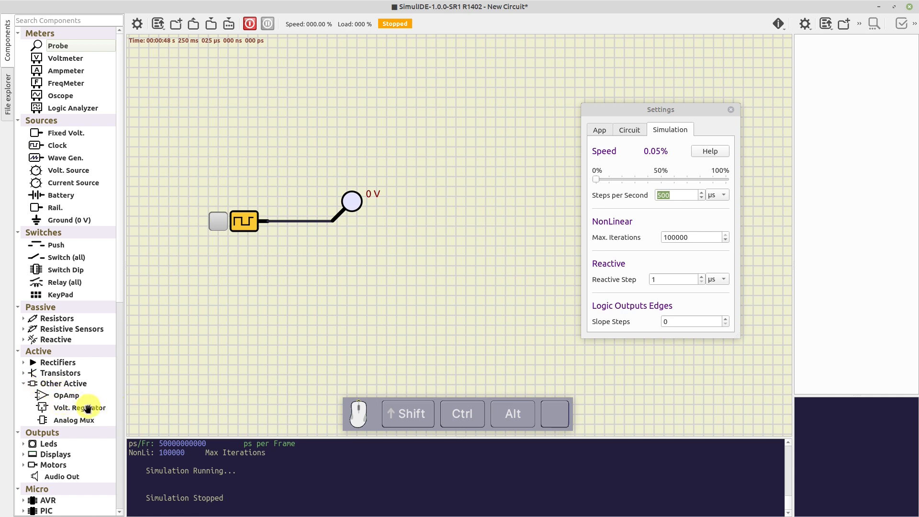
pyautogui.click(23, 384)
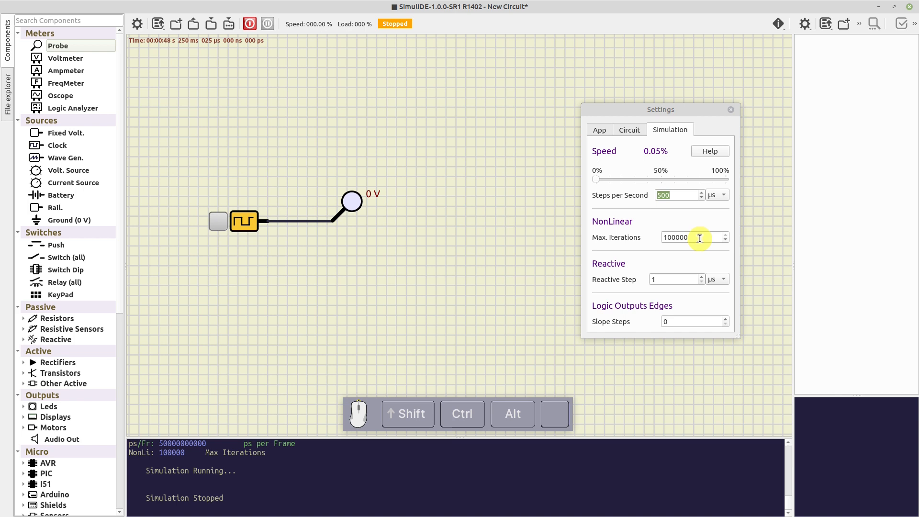
# Set the maximum iterations for nonlinear simulation to 10.
pyautogui.moveTo(697, 238); pyautogui.dragTo(671, 236)
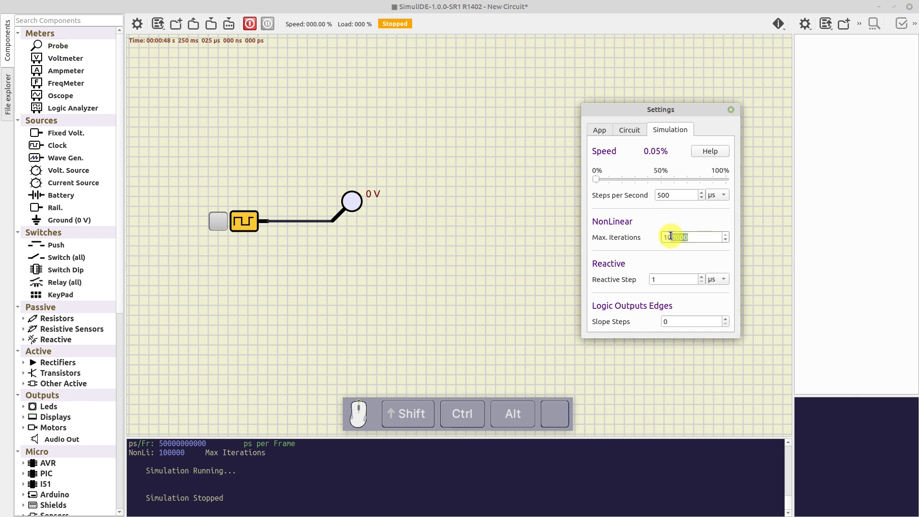
pyautogui.press('BackSpace')
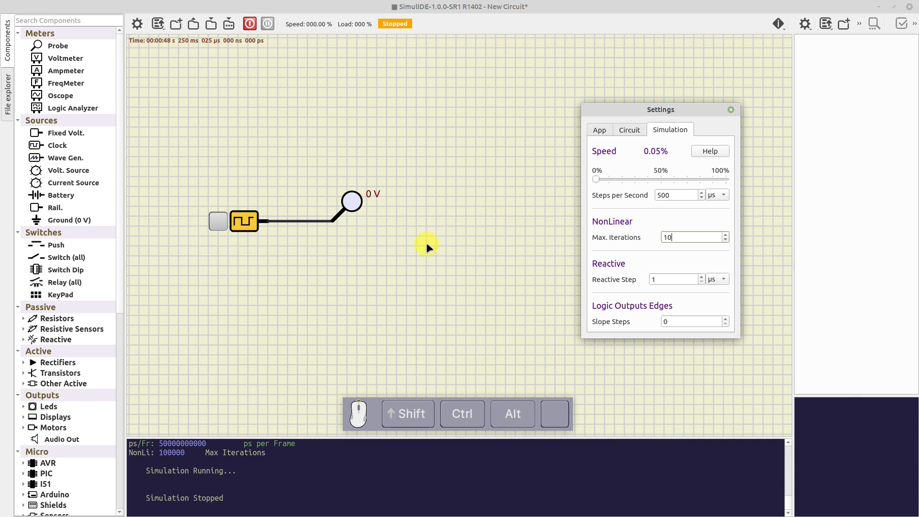
pyautogui.click(698, 238)
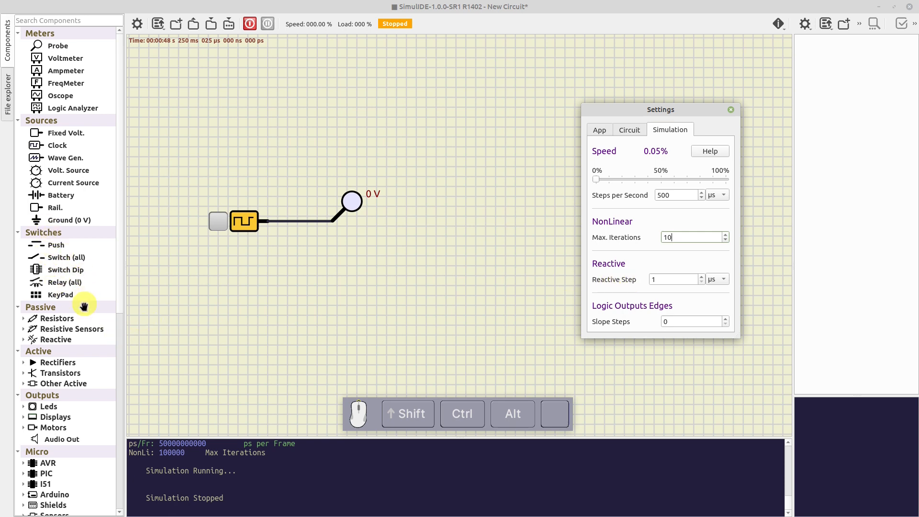
# List the reactive components and open the recent circuit reactive.sim1, discarding the changes to the current circuit.
pyautogui.click(23, 339)
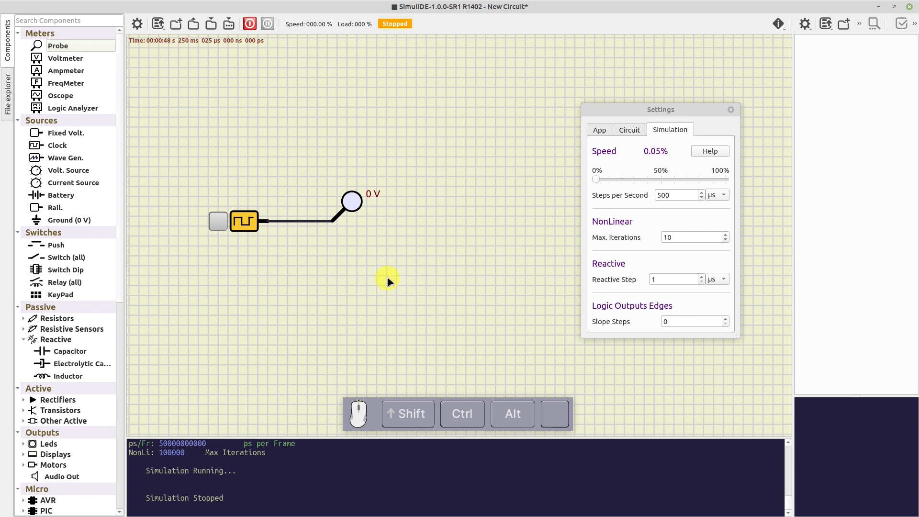
pyautogui.click(158, 24)
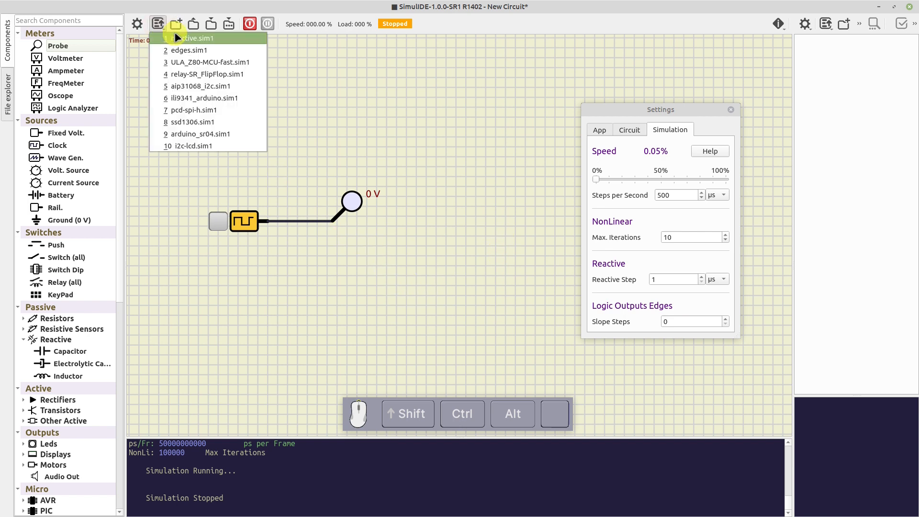
pyautogui.click(178, 38)
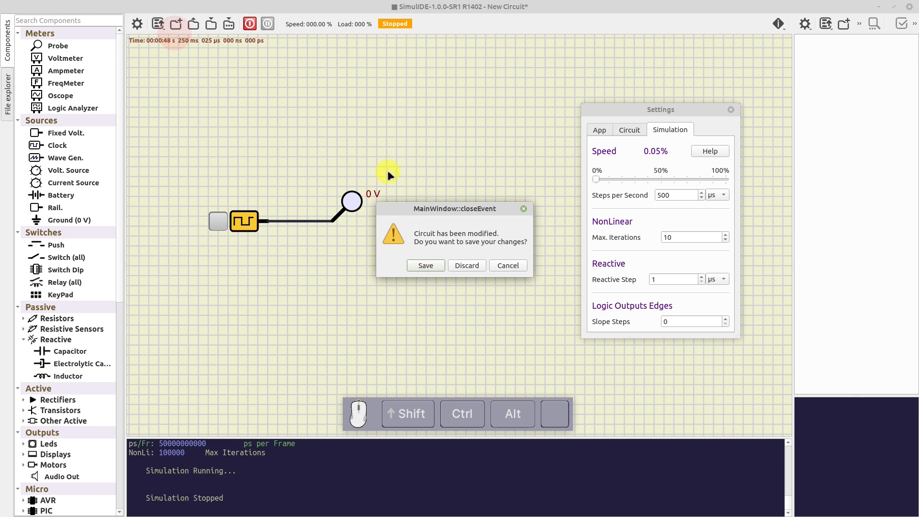
pyautogui.click(467, 269)
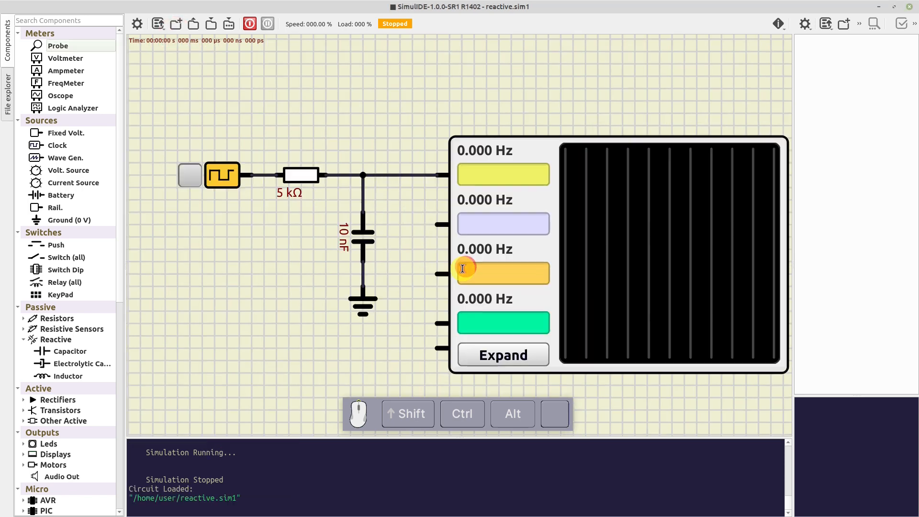
# Open the simulation settings and arrange the settings window and circuit so the clock, resistor, capacitor and oscilloscope stay unobstructed.
pyautogui.click(136, 26)
pyautogui.click(239, 64)
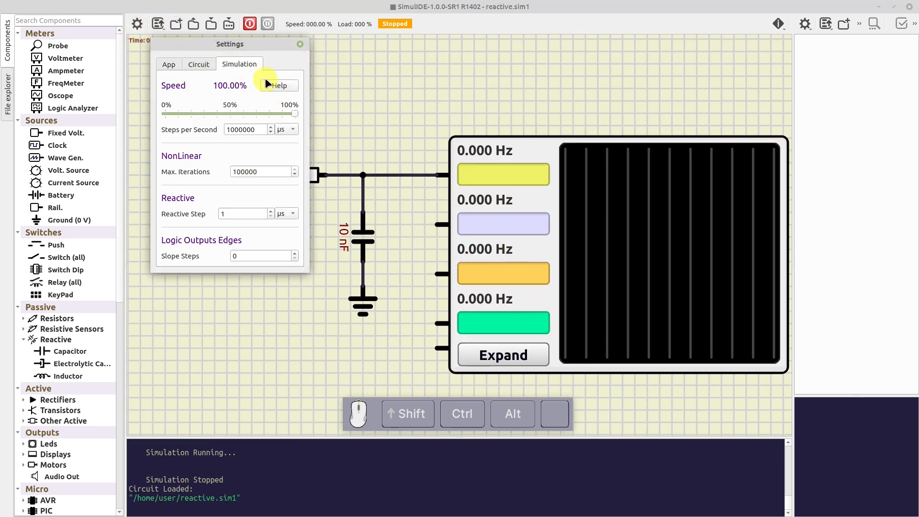
pyautogui.moveTo(265, 44); pyautogui.dragTo(248, 250)
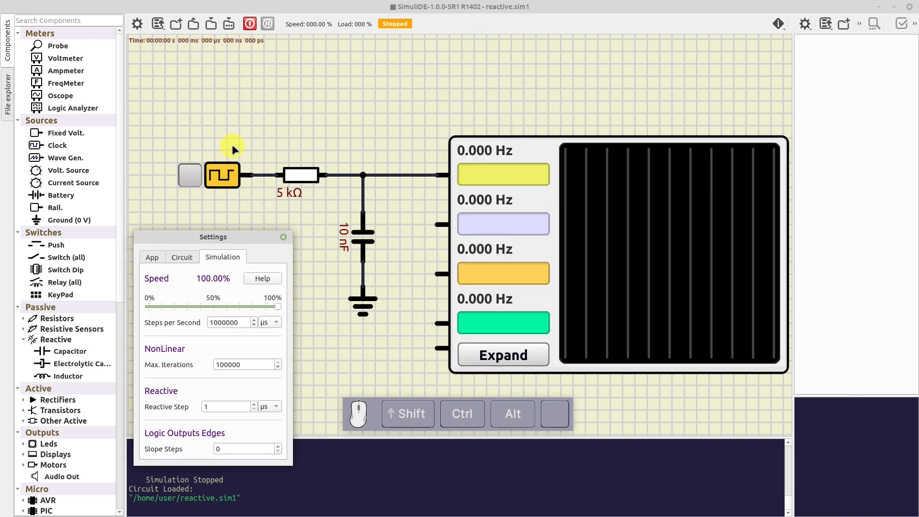
pyautogui.moveTo(369, 127); pyautogui.dragTo(350, 90)
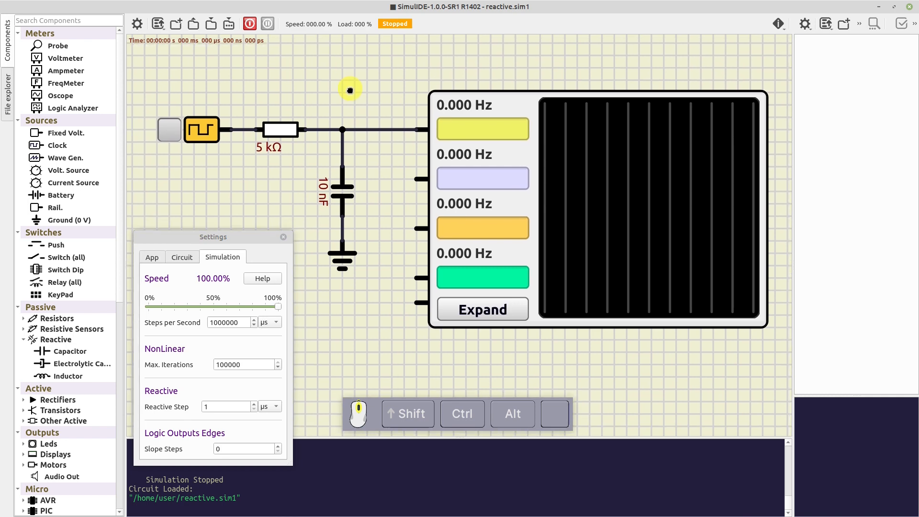
# Check the clock's voltage and frequency in its properties, close them and start the simulation.
pyautogui.doubleClick(206, 130)
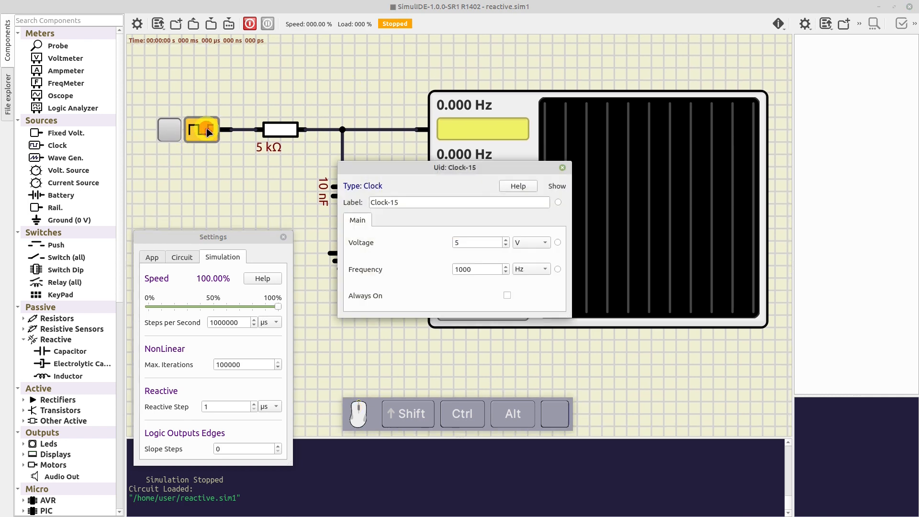
pyautogui.click(562, 168)
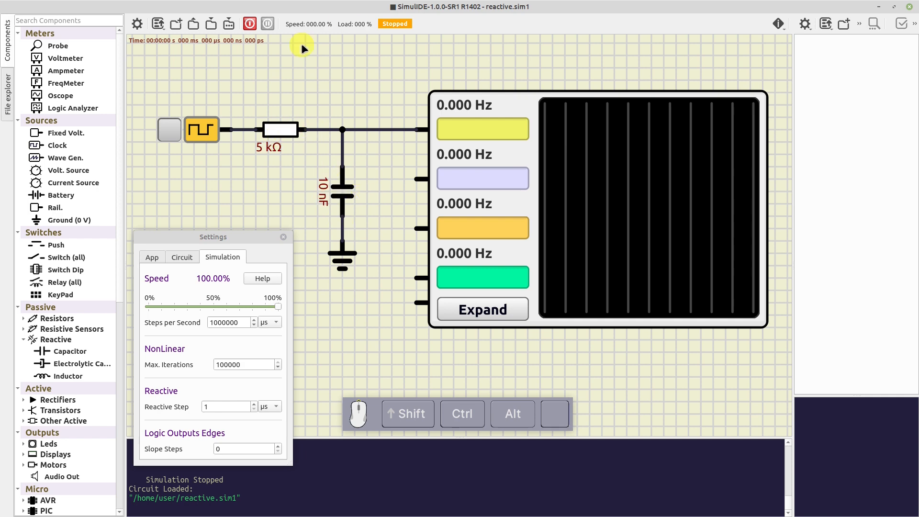
pyautogui.click(249, 24)
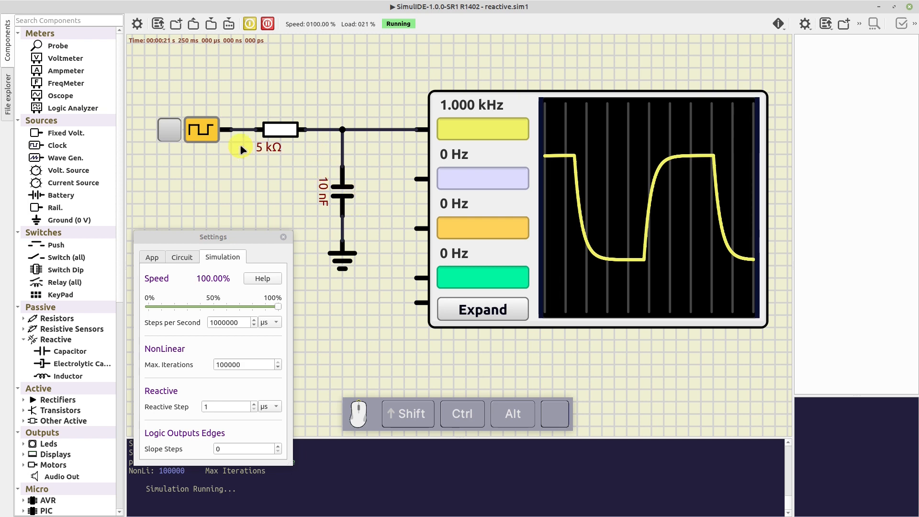
# Set the capacitor's capacitance to 1 nF and close its properties.
pyautogui.doubleClick(344, 194)
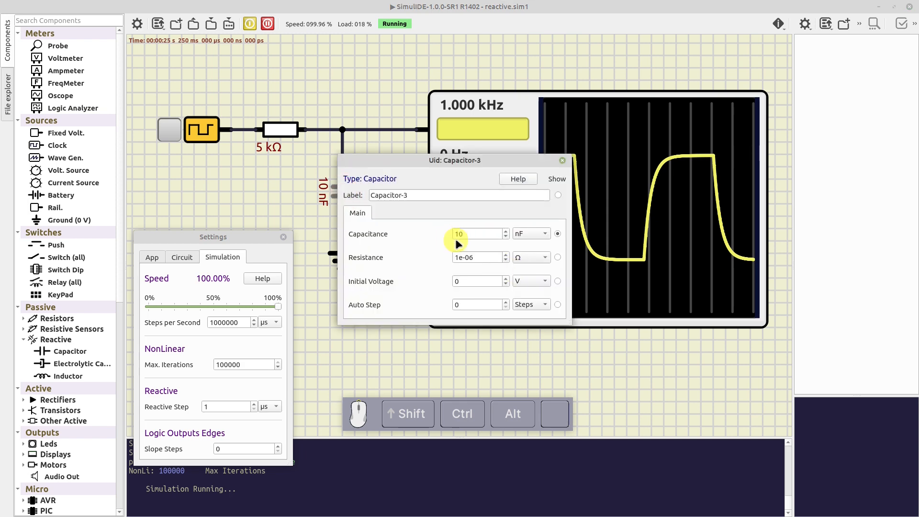
pyautogui.click(467, 239)
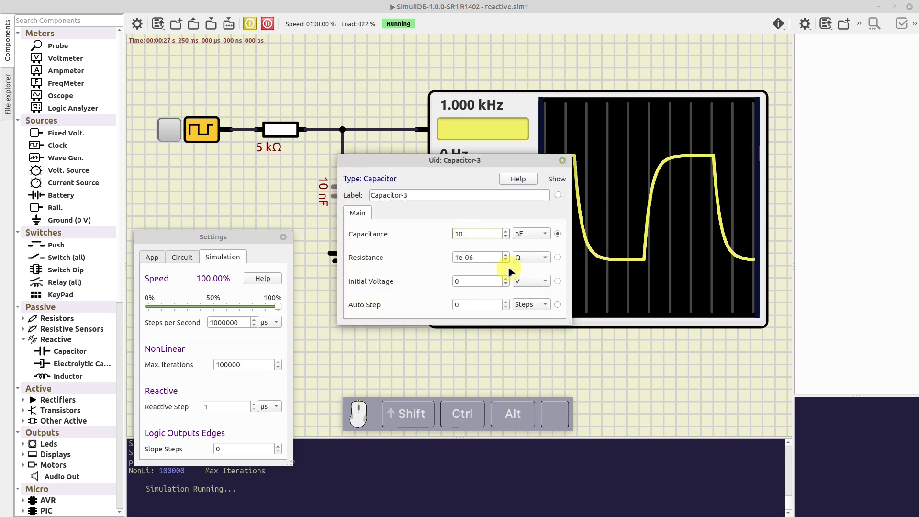
pyautogui.press('BackSpace')
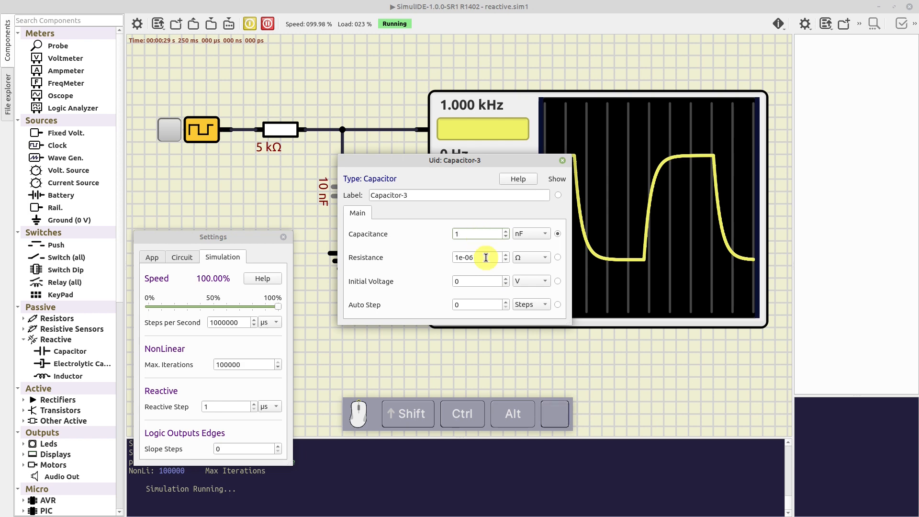
pyautogui.press('Return')
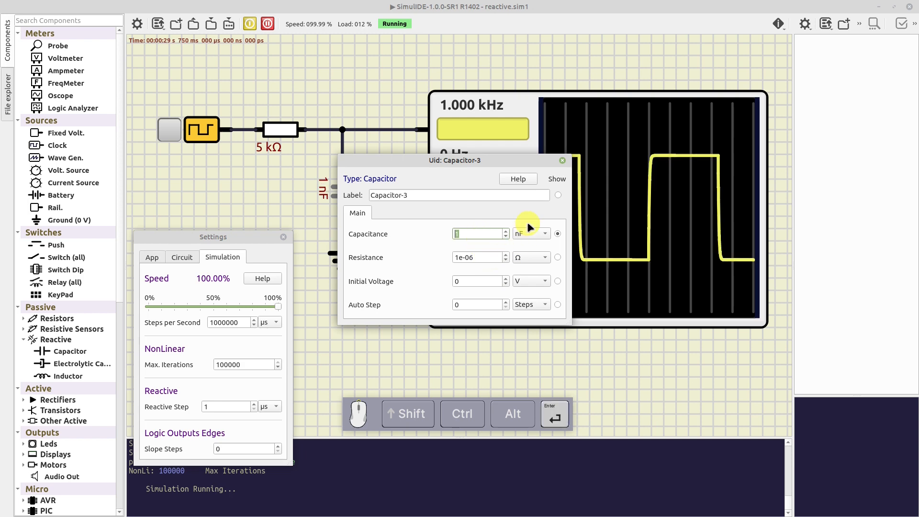
pyautogui.click(562, 160)
# Expand the oscilloscope into its own window clear of the capacitor and set the time division to about 66 µs.
pyautogui.click(507, 314)
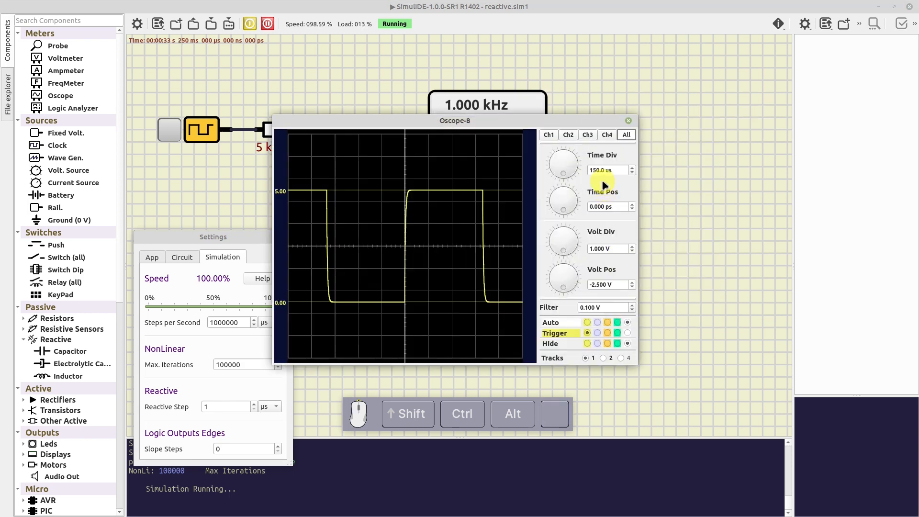
pyautogui.moveTo(564, 176)
pyautogui.mouseDown()
pyautogui.moveTo(568, 148)
pyautogui.moveTo(675, 105)
pyautogui.mouseUp()
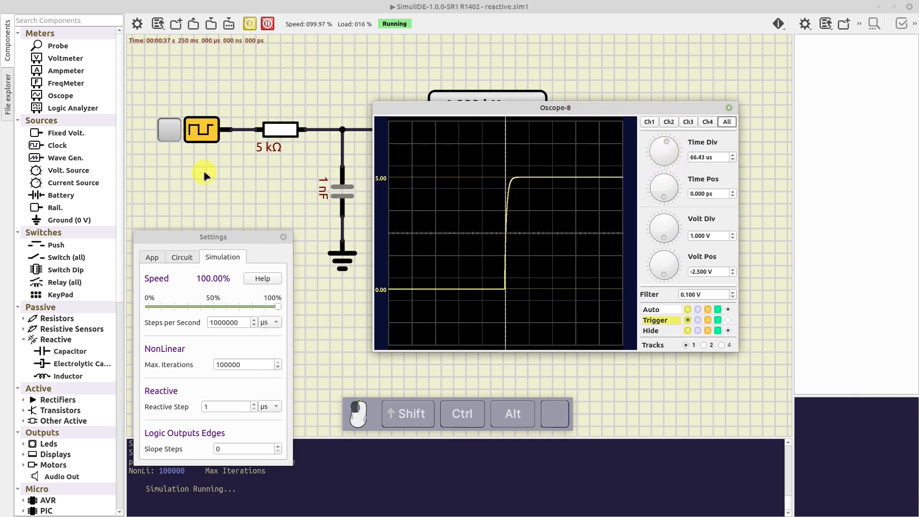
# Set the clock's frequency to 10000 Hz and the oscilloscope's time division to about 14 µs, keeping the trace unobstructed.
pyautogui.click(200, 129)
pyautogui.doubleClick(200, 132)
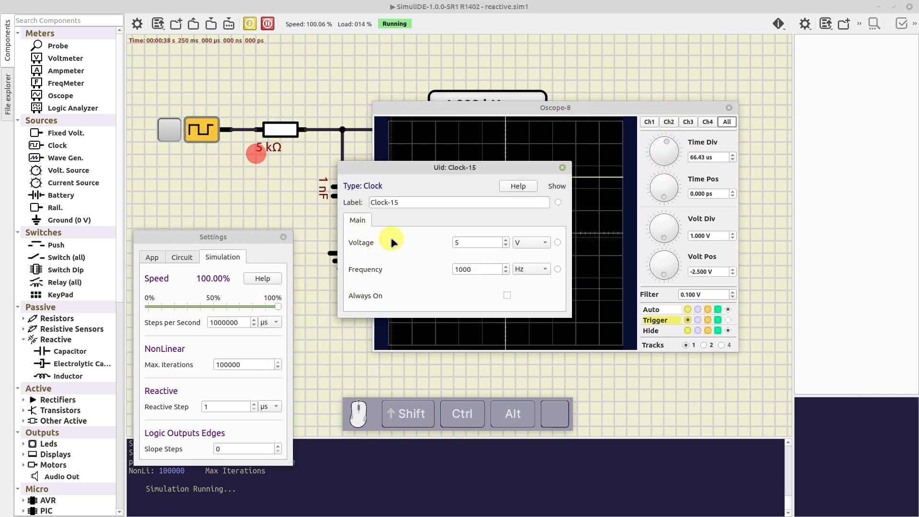
pyautogui.click(458, 270)
pyautogui.write('0')
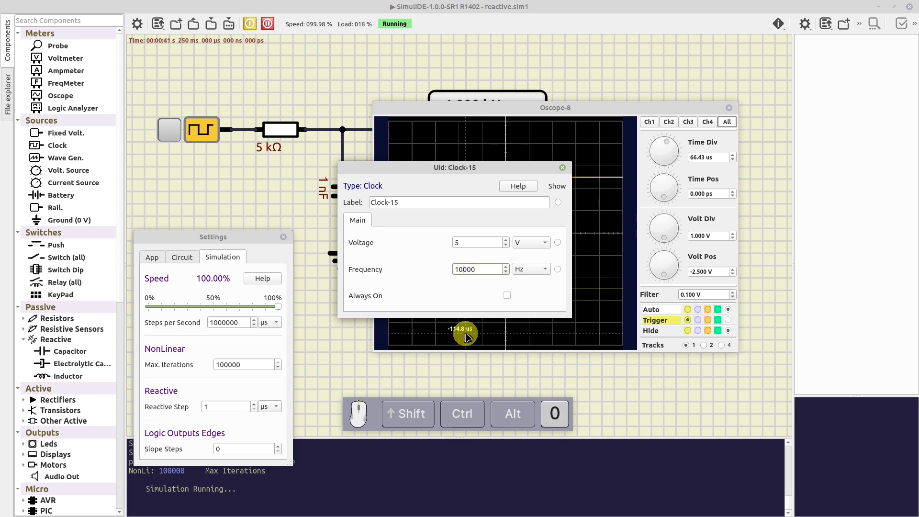
pyautogui.press('Return')
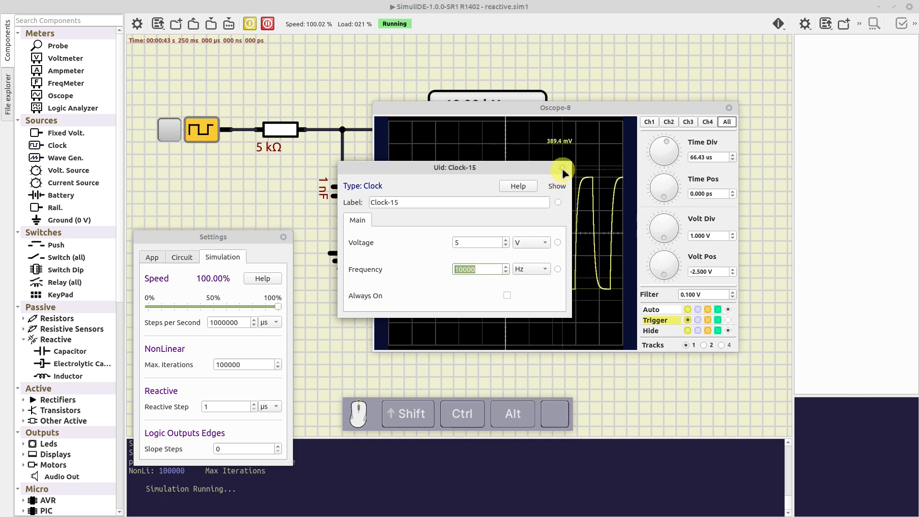
pyautogui.moveTo(547, 171); pyautogui.dragTo(236, 62)
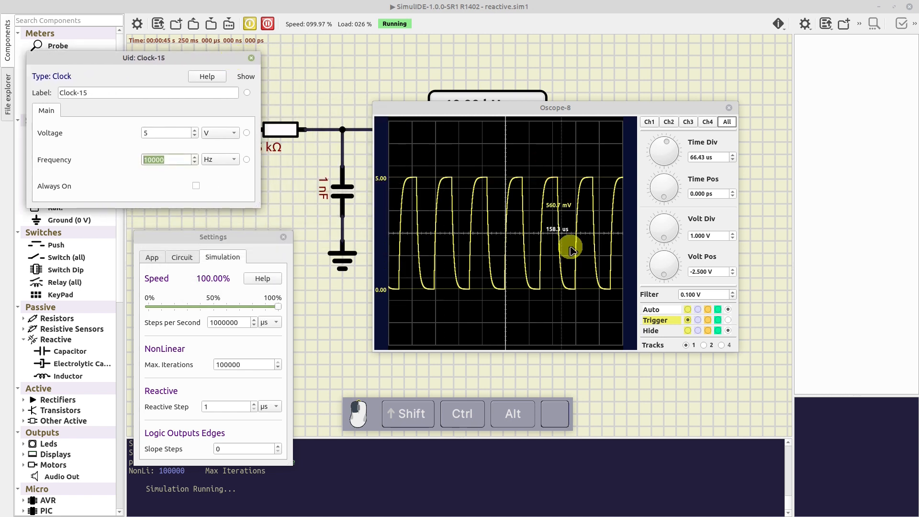
pyautogui.moveTo(650, 155)
pyautogui.mouseDown()
pyautogui.moveTo(642, 147)
pyautogui.moveTo(656, 168)
pyautogui.moveTo(692, 176)
pyautogui.moveTo(685, 181)
pyautogui.moveTo(689, 115)
pyautogui.moveTo(653, 128)
pyautogui.mouseUp()
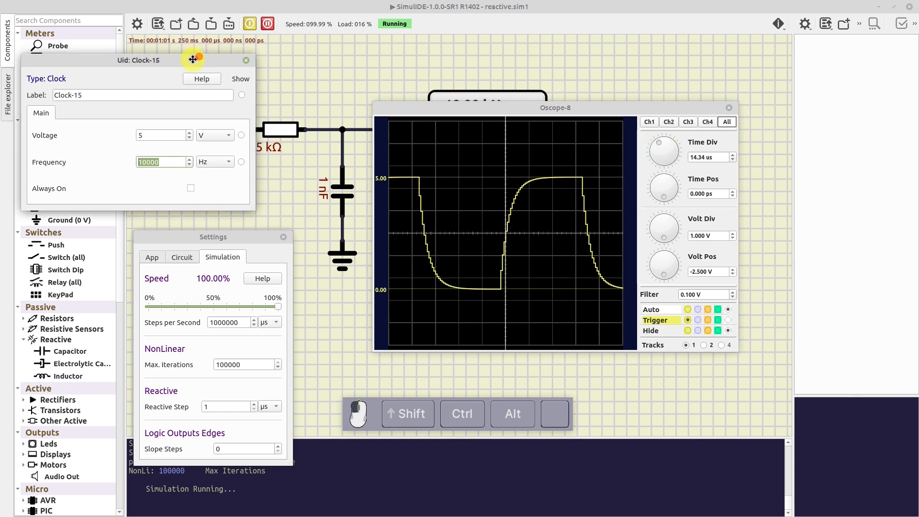
# Set the resistor's resistance to 10 kΩ and move its properties window off the upper part of the oscilloscope trace.
pyautogui.moveTo(200, 57); pyautogui.dragTo(174, 60)
pyautogui.doubleClick(287, 134)
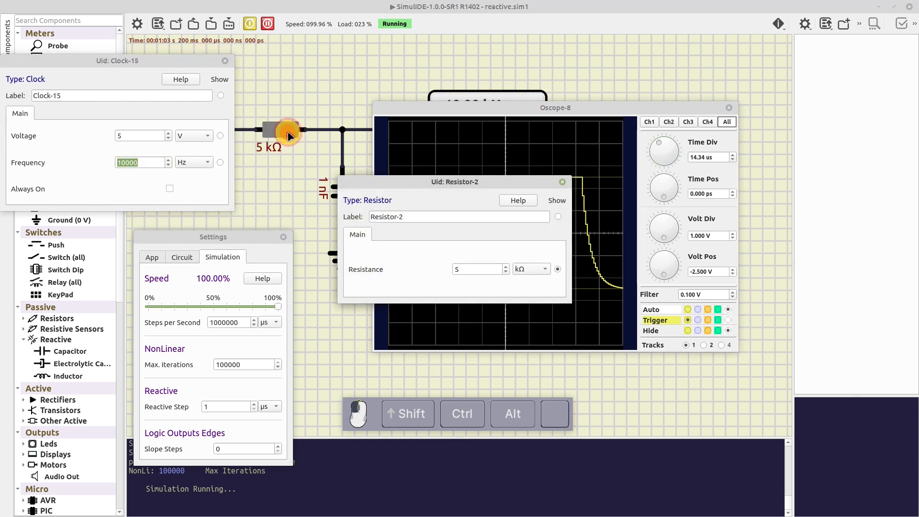
pyautogui.moveTo(472, 268); pyautogui.dragTo(441, 273)
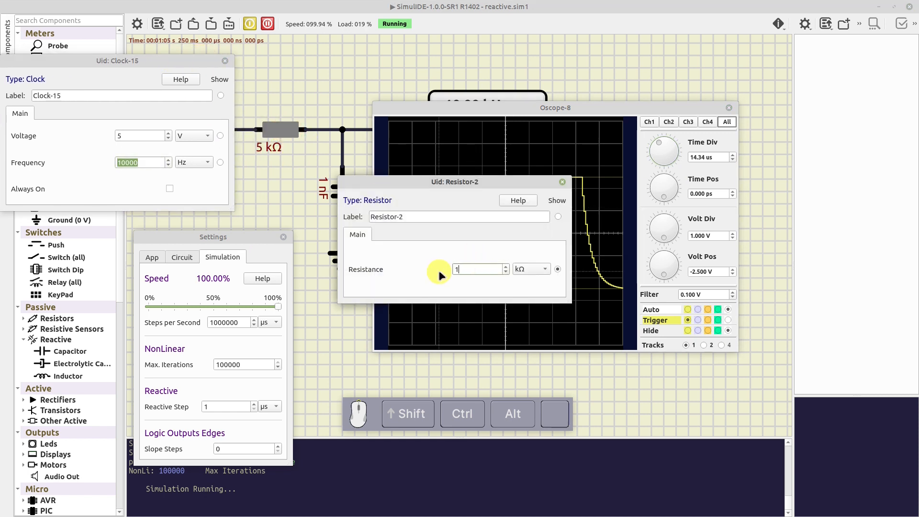
pyautogui.write('10')
pyautogui.press('Return')
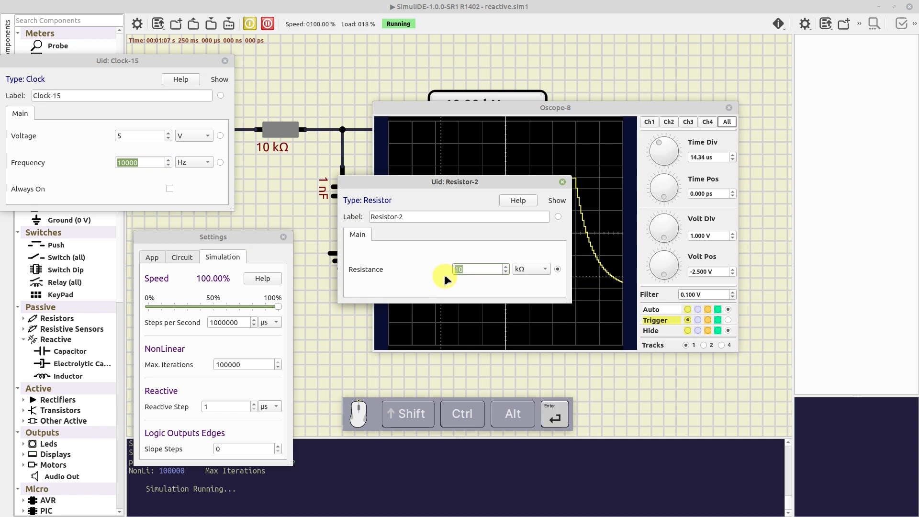
pyautogui.moveTo(546, 184)
pyautogui.mouseDown()
pyautogui.moveTo(550, 308)
pyautogui.moveTo(598, 268)
pyautogui.moveTo(790, 268)
pyautogui.moveTo(690, 193)
pyautogui.moveTo(687, 207)
pyautogui.moveTo(635, 207)
pyautogui.moveTo(630, 232)
pyautogui.mouseUp()
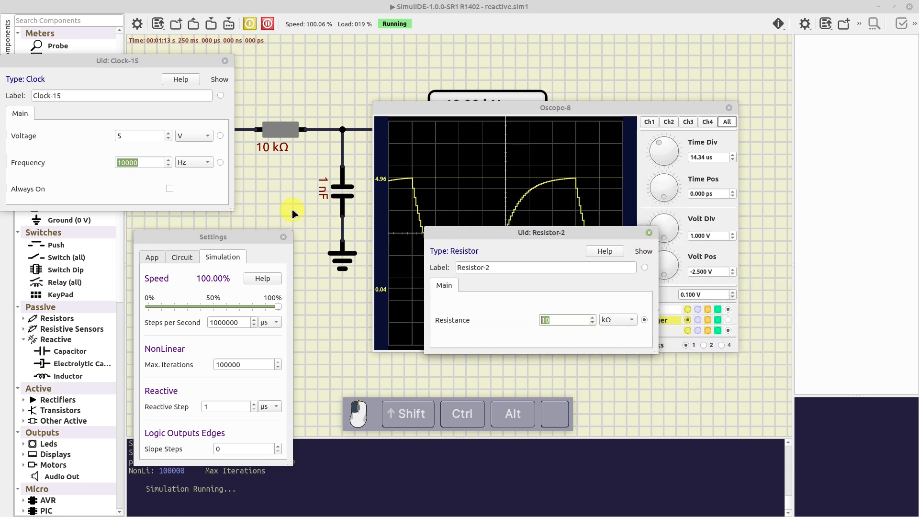
# Set the resistor's resistance to 2 kΩ and close its properties.
pyautogui.moveTo(555, 320); pyautogui.dragTo(533, 319)
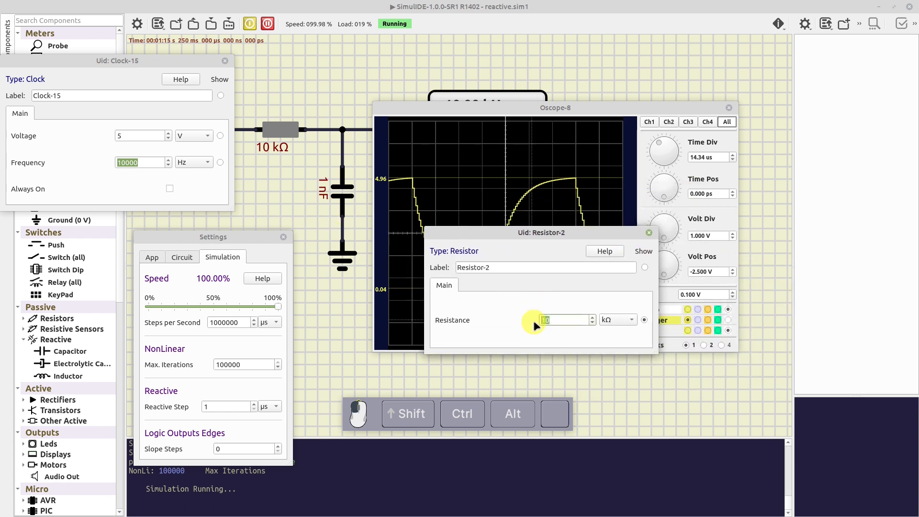
pyautogui.write('2')
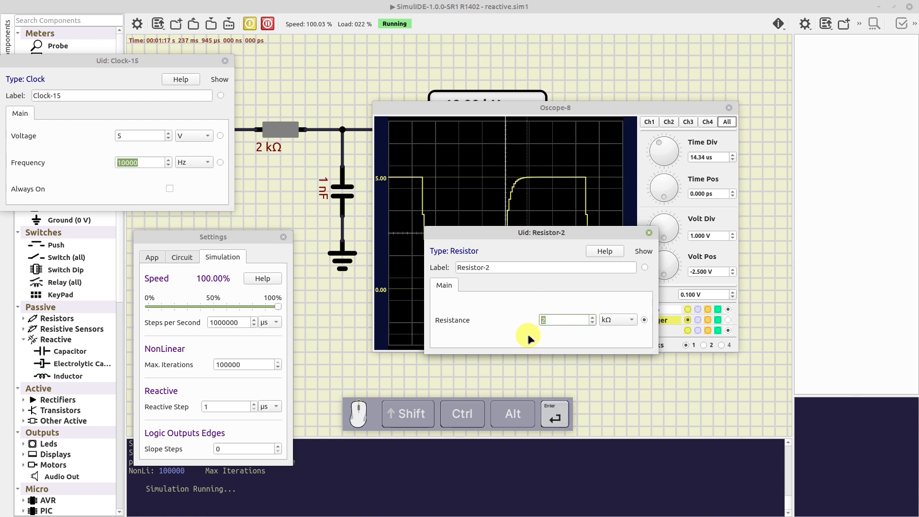
pyautogui.click(647, 235)
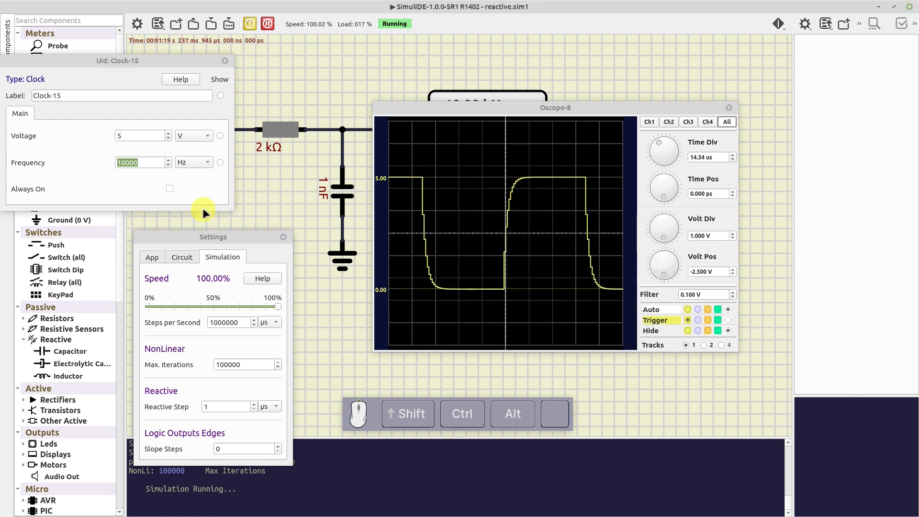
# Set the clock's frequency to 20000 Hz and the oscilloscope's time division to about 5.9 µs.
pyautogui.moveTo(122, 164); pyautogui.dragTo(115, 166)
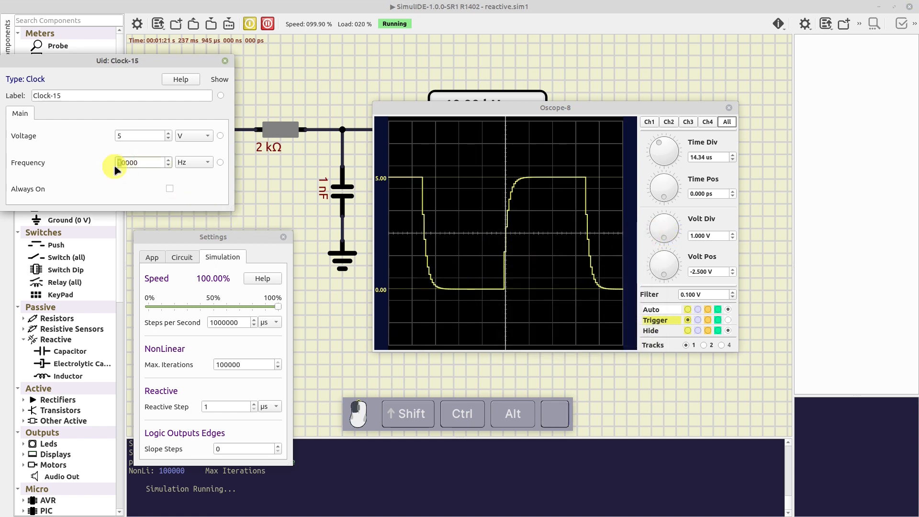
pyautogui.write('2')
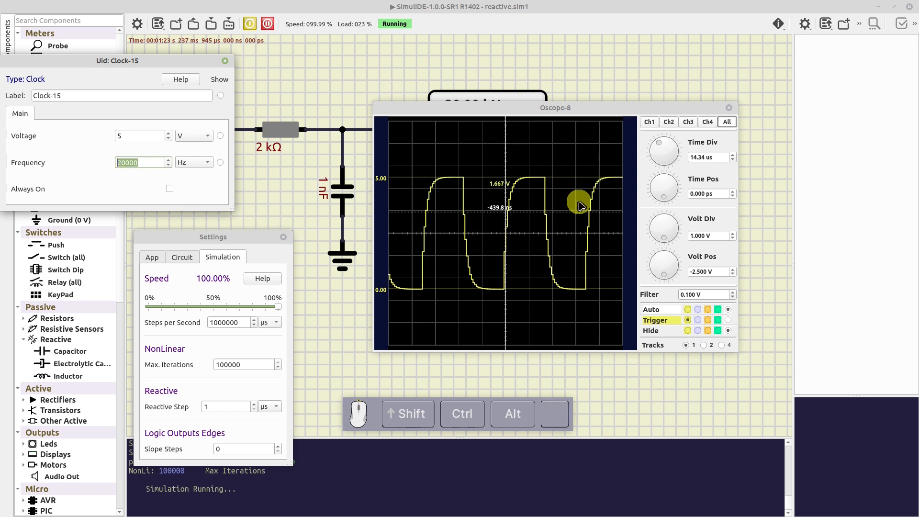
pyautogui.moveTo(663, 153)
pyautogui.mouseDown()
pyautogui.moveTo(648, 143)
pyautogui.moveTo(687, 179)
pyautogui.moveTo(692, 164)
pyautogui.mouseUp()
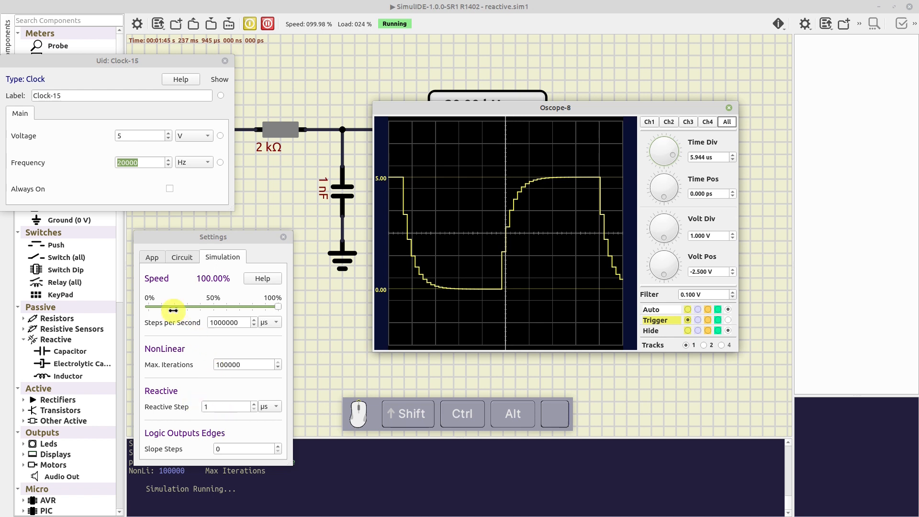
# Set the capacitor's capacitance to 100 pF and close its properties.
pyautogui.doubleClick(337, 196)
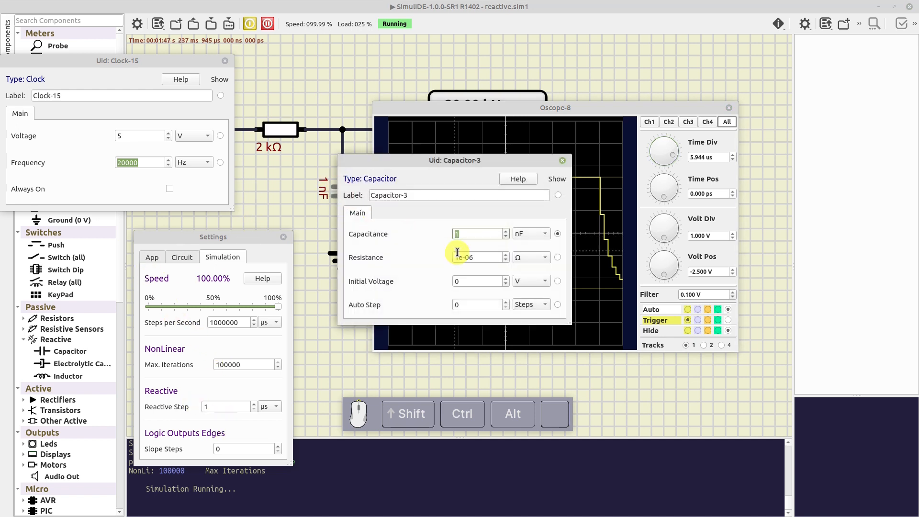
pyautogui.click(544, 234)
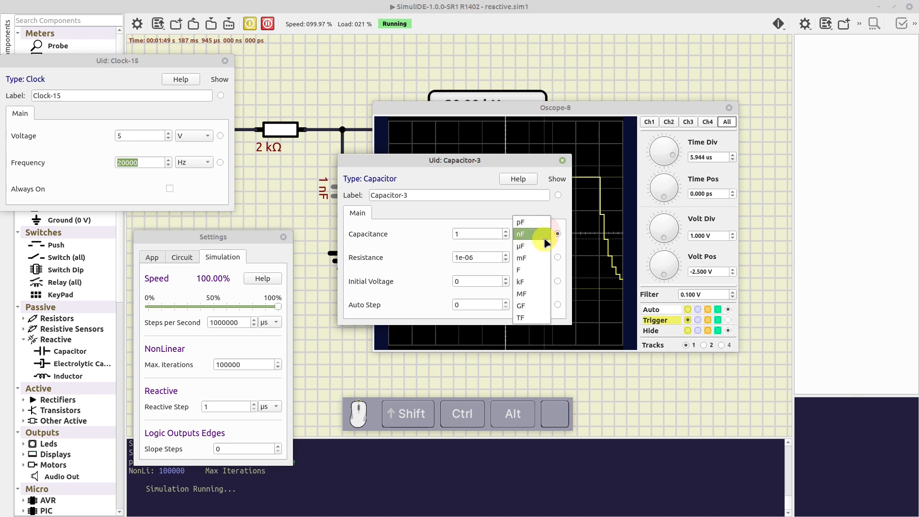
pyautogui.click(531, 222)
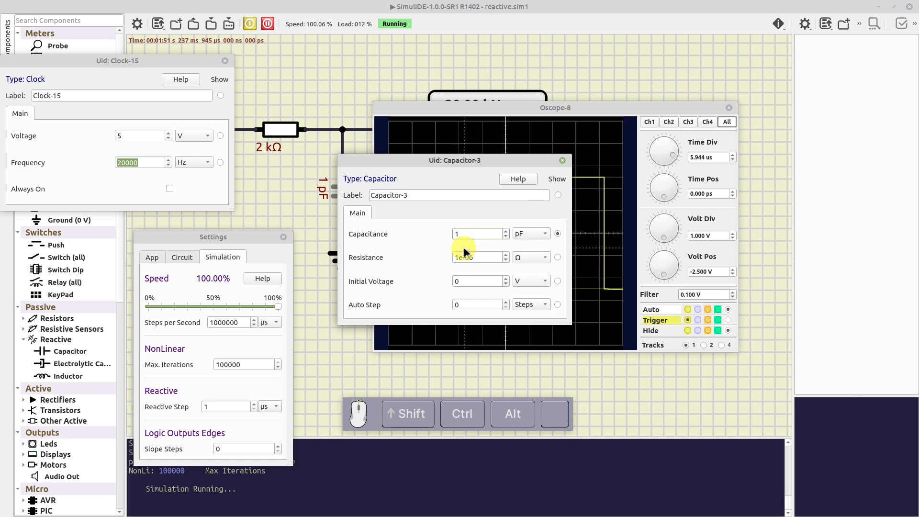
pyautogui.write('00')
pyautogui.press('Return')
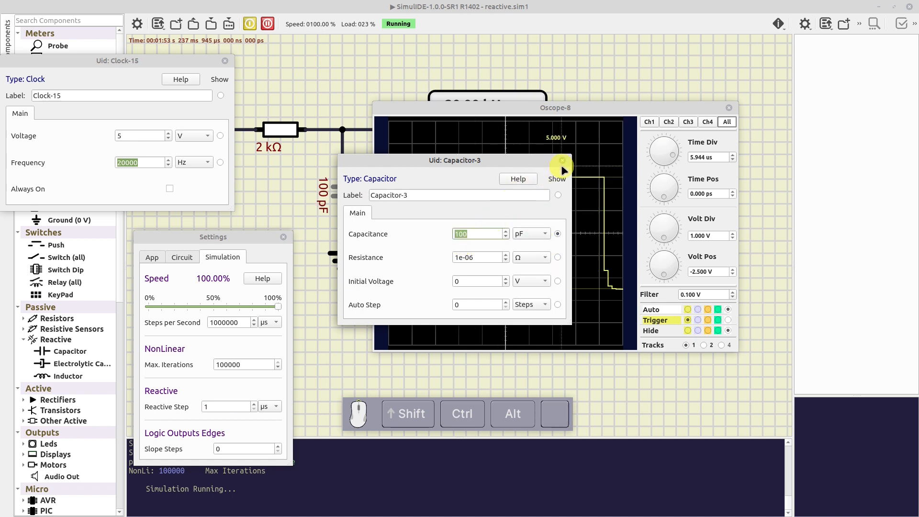
pyautogui.click(564, 168)
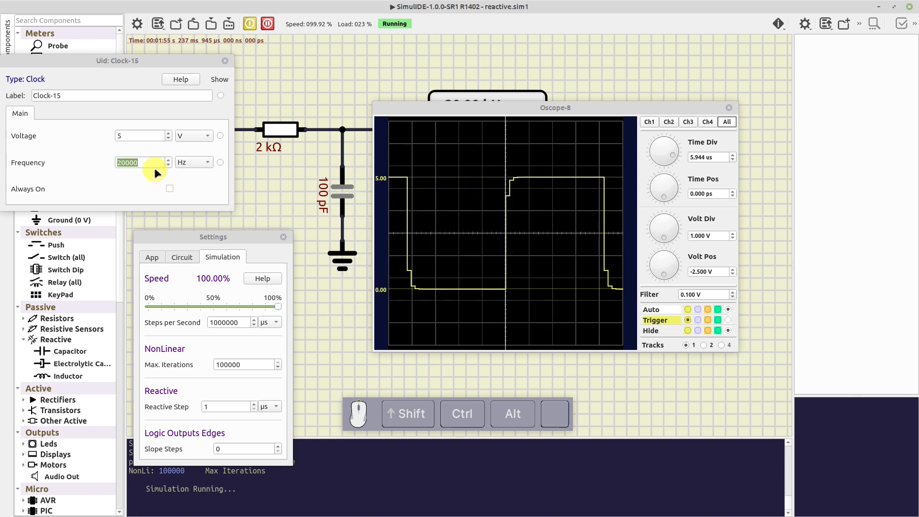
# Set the clock's frequency to 50000 Hz.
pyautogui.moveTo(122, 161); pyautogui.dragTo(113, 168)
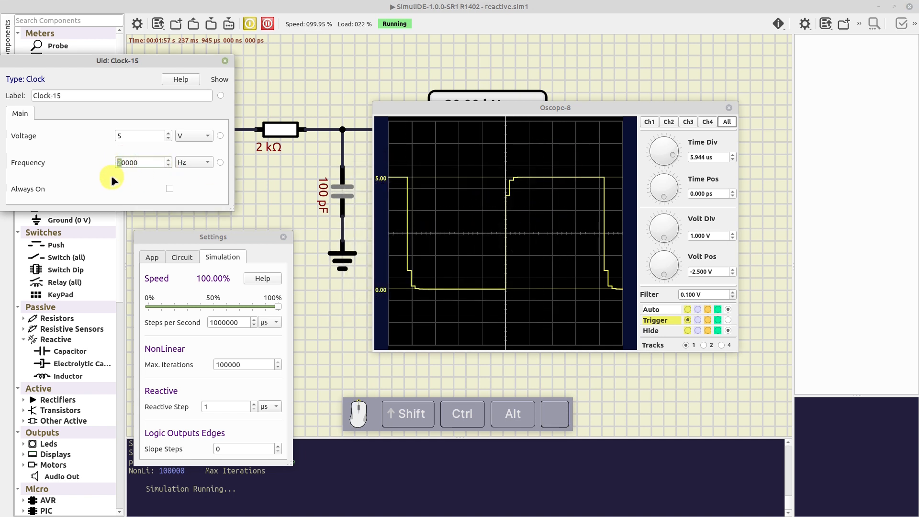
pyautogui.write('5')
pyautogui.press('Return')
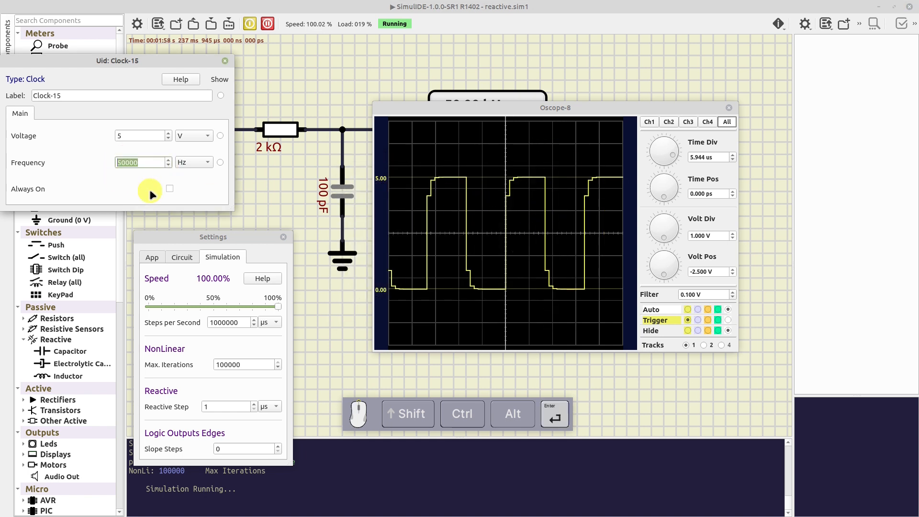
# Set the oscilloscope's time division to about 5.2 µs and examine the steps on the waveform's edges.
pyautogui.click(673, 159)
pyautogui.moveTo(671, 156)
pyautogui.mouseDown()
pyautogui.moveTo(671, 139)
pyautogui.moveTo(684, 142)
pyautogui.moveTo(664, 141)
pyautogui.moveTo(667, 154)
pyautogui.mouseUp()
pyautogui.moveTo(408, 262); pyautogui.dragTo(541, 280)
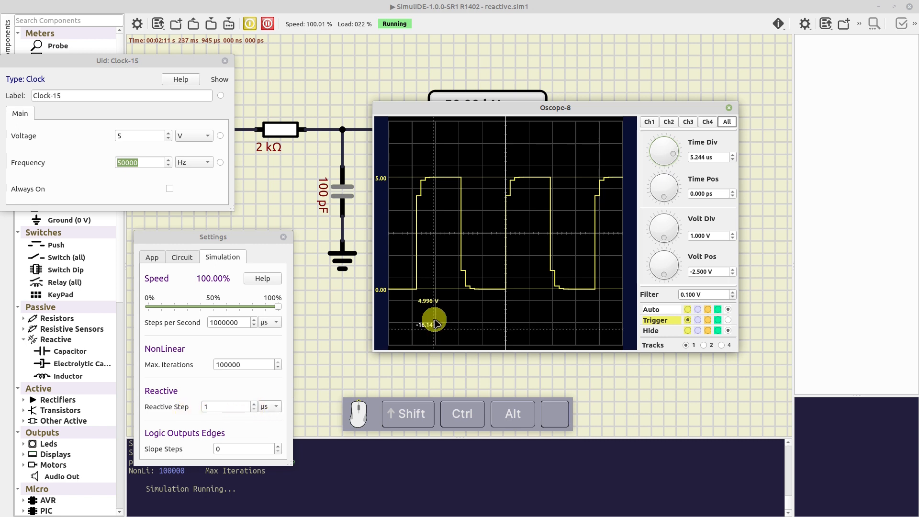
# Close the expanded oscilloscope window and set the simulation's reactive step to 100 ns.
pyautogui.moveTo(546, 109); pyautogui.dragTo(640, 95)
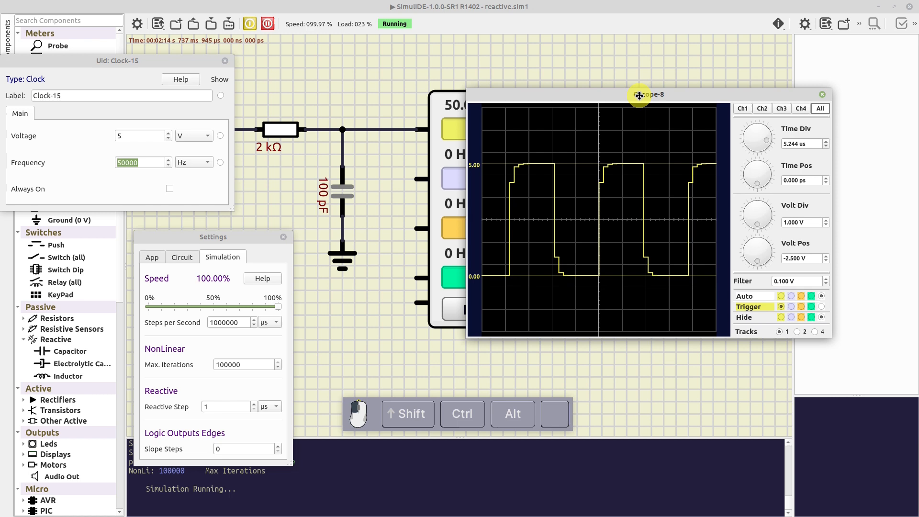
pyautogui.click(822, 98)
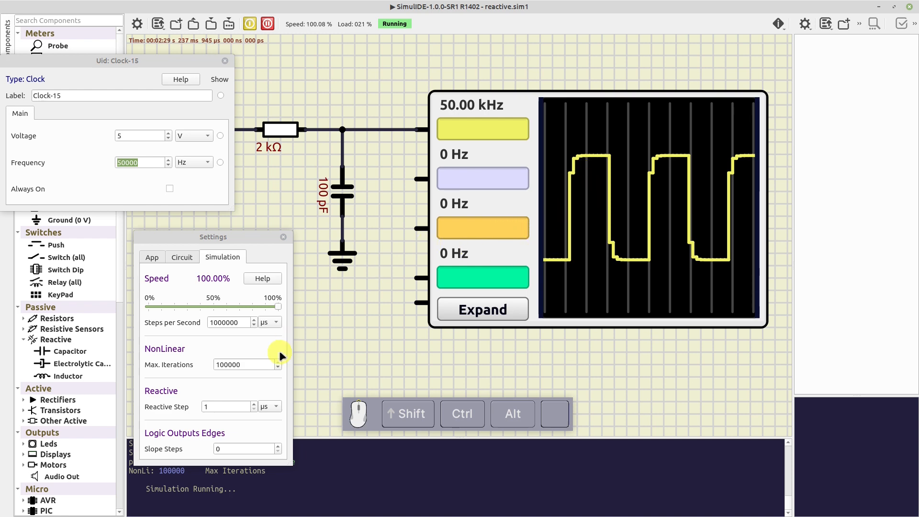
pyautogui.click(235, 406)
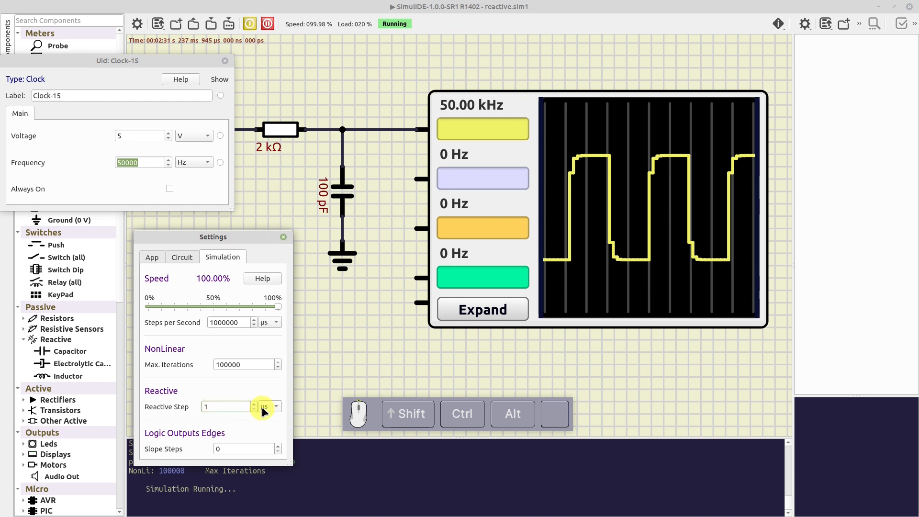
pyautogui.click(266, 407)
pyautogui.click(279, 401)
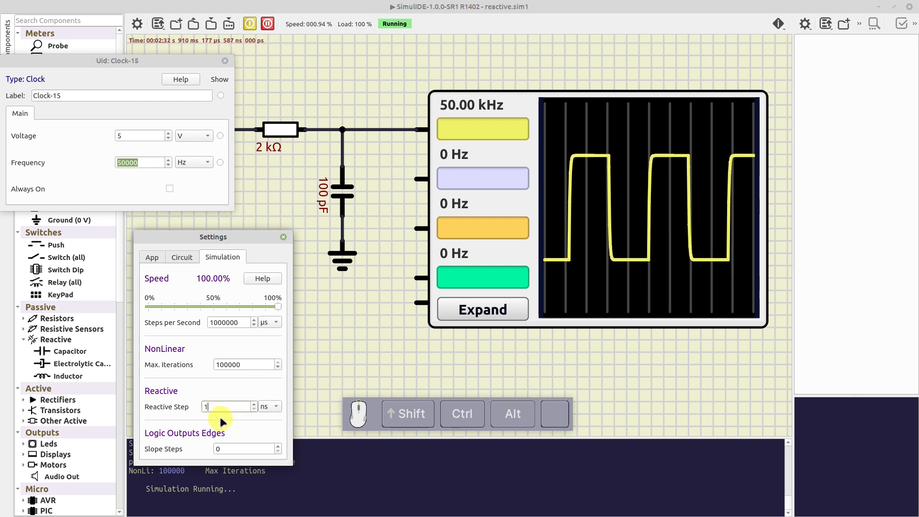
pyautogui.write('00')
pyautogui.press('Return')
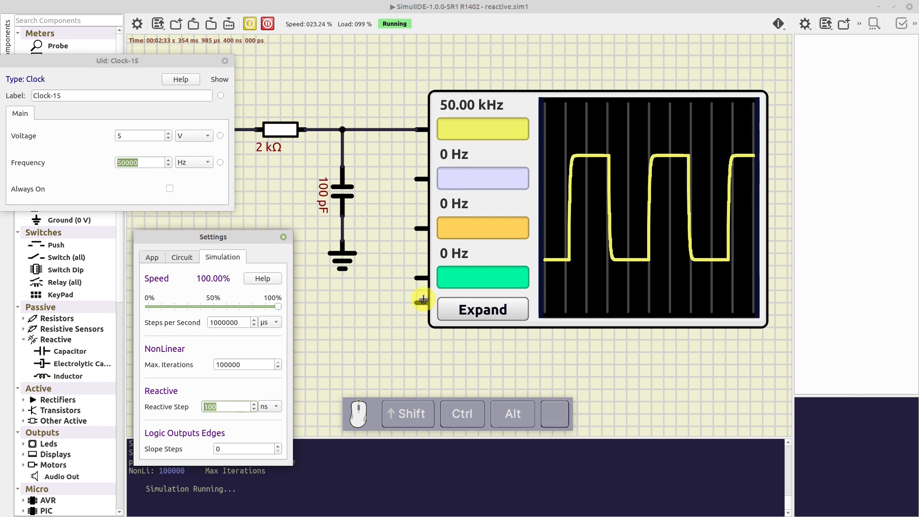
# Expand the oscilloscope and set its time division to about 380 ns to inspect the rising edge.
pyautogui.click(483, 309)
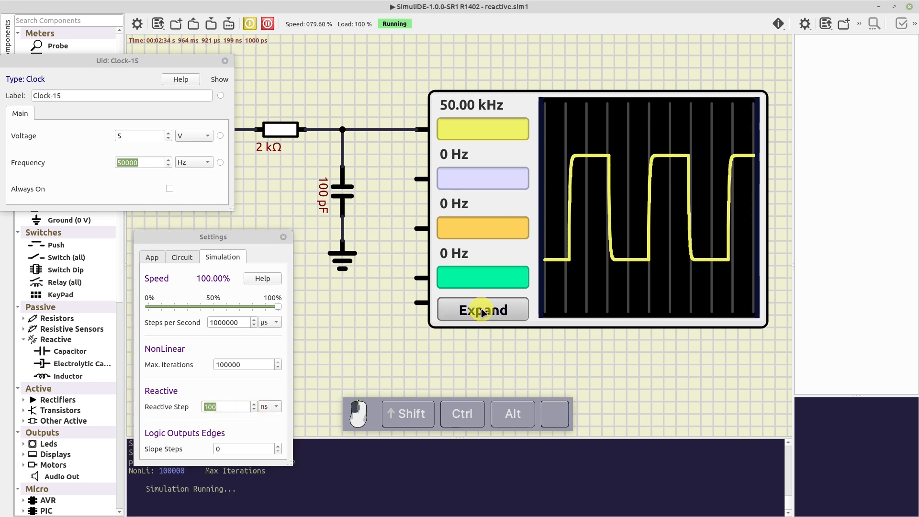
pyautogui.moveTo(575, 183)
pyautogui.mouseDown()
pyautogui.moveTo(579, 174)
pyautogui.moveTo(558, 199)
pyautogui.moveTo(599, 189)
pyautogui.moveTo(558, 168)
pyautogui.mouseUp()
pyautogui.moveTo(532, 253)
pyautogui.mouseDown()
pyautogui.moveTo(536, 187)
pyautogui.moveTo(578, 191)
pyautogui.mouseUp()
# Reduce the simulation's reactive step to 10 ns.
pyautogui.click(238, 406)
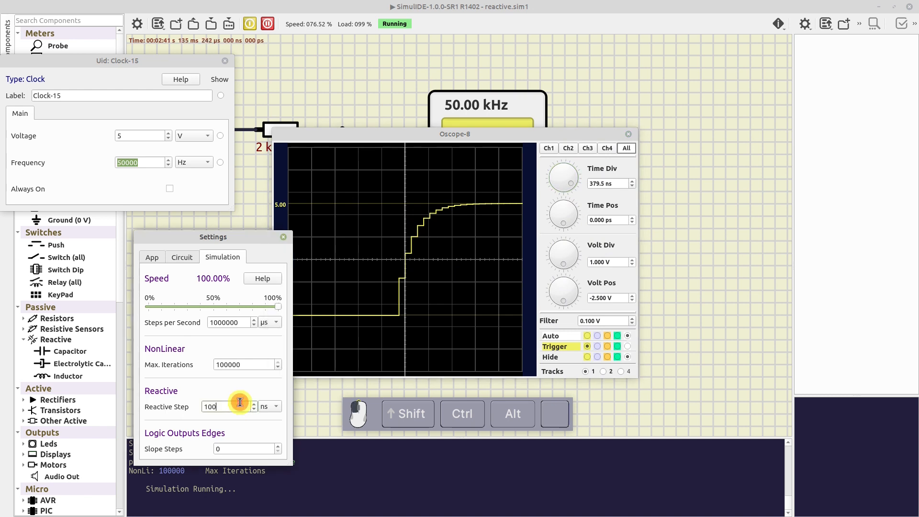
pyautogui.press('BackSpace')
pyautogui.press('Return')
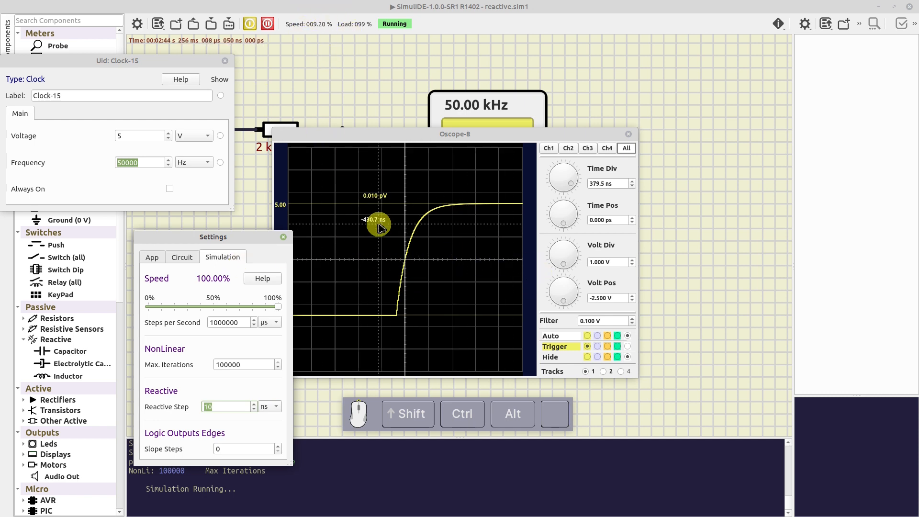
# Close the expanded oscilloscope and the simulation settings, moving the clock properties off the circuit.
pyautogui.moveTo(253, 236); pyautogui.dragTo(805, 130)
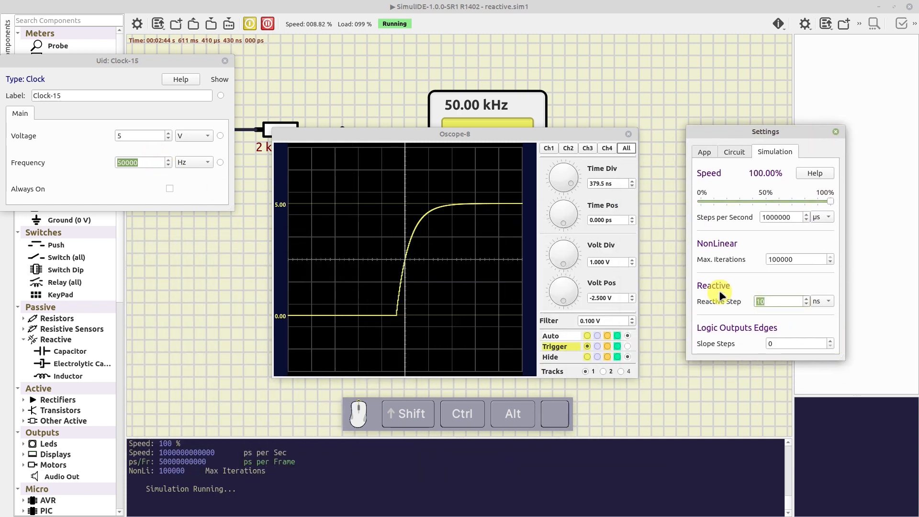
pyautogui.click(629, 134)
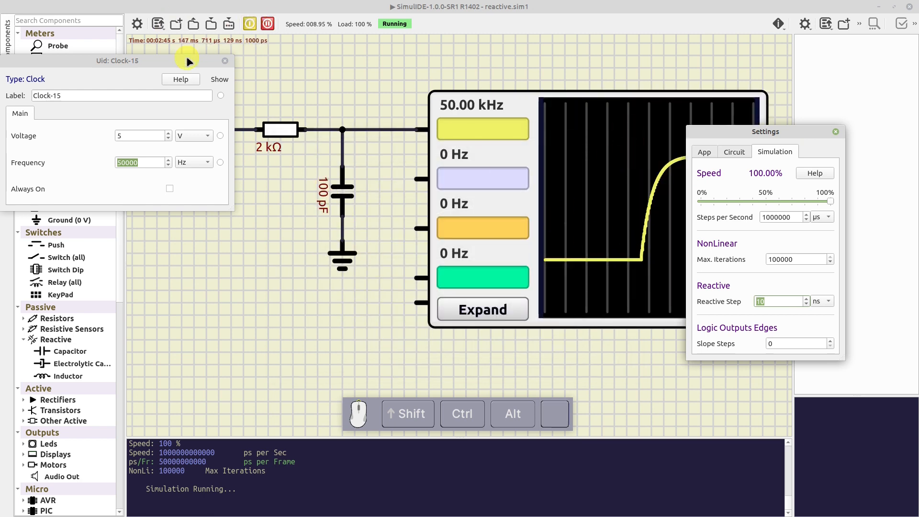
pyautogui.moveTo(186, 61); pyautogui.dragTo(209, 207)
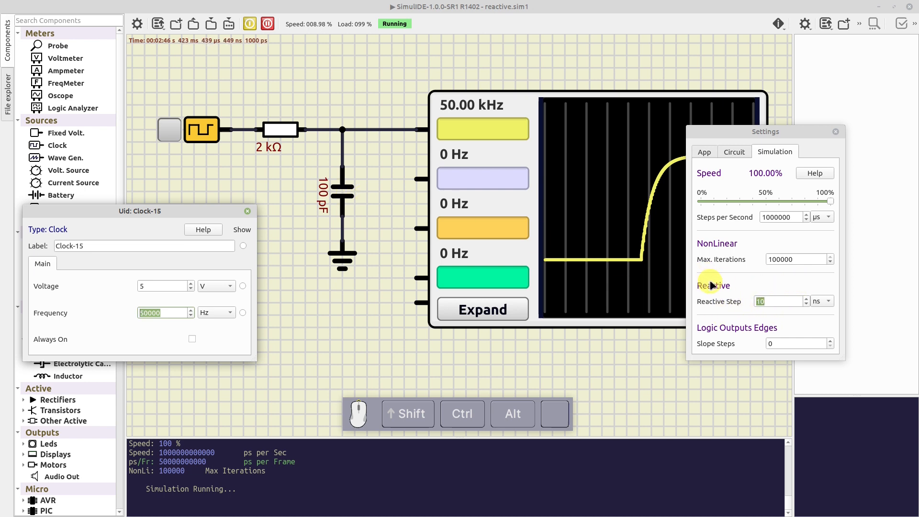
pyautogui.click(783, 302)
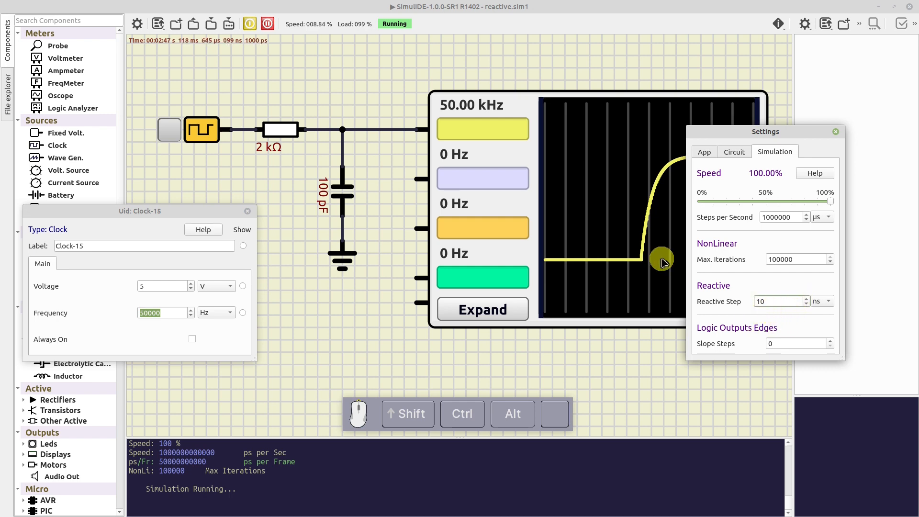
pyautogui.click(835, 133)
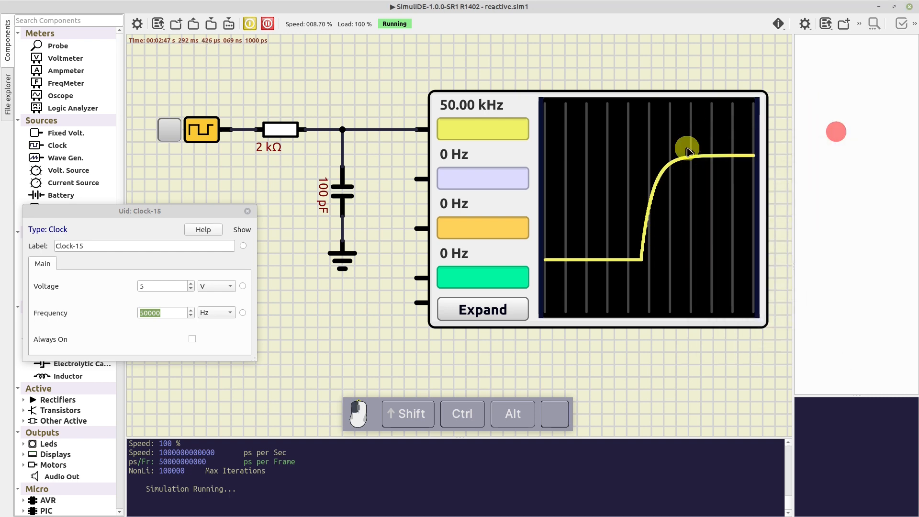
# Stop the simulation, close the clock properties and open the recent circuit edges.sim1.
pyautogui.click(247, 25)
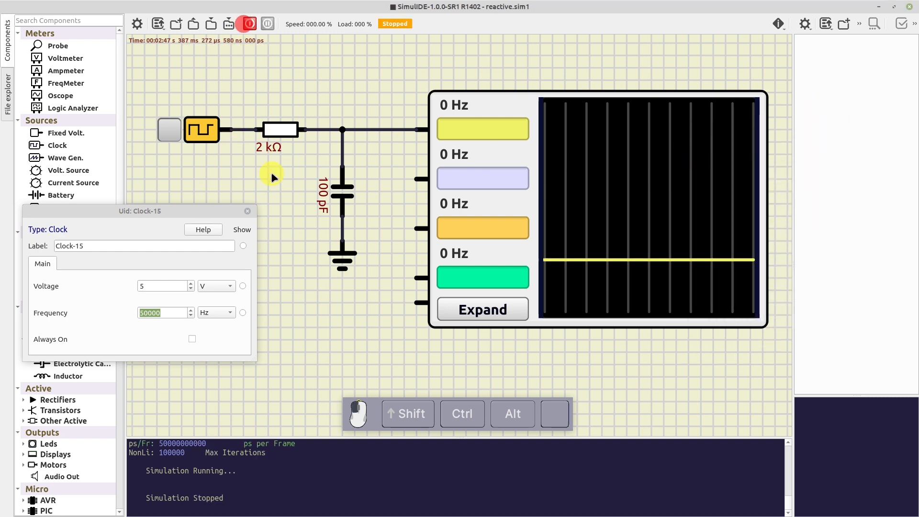
pyautogui.click(250, 211)
pyautogui.click(157, 24)
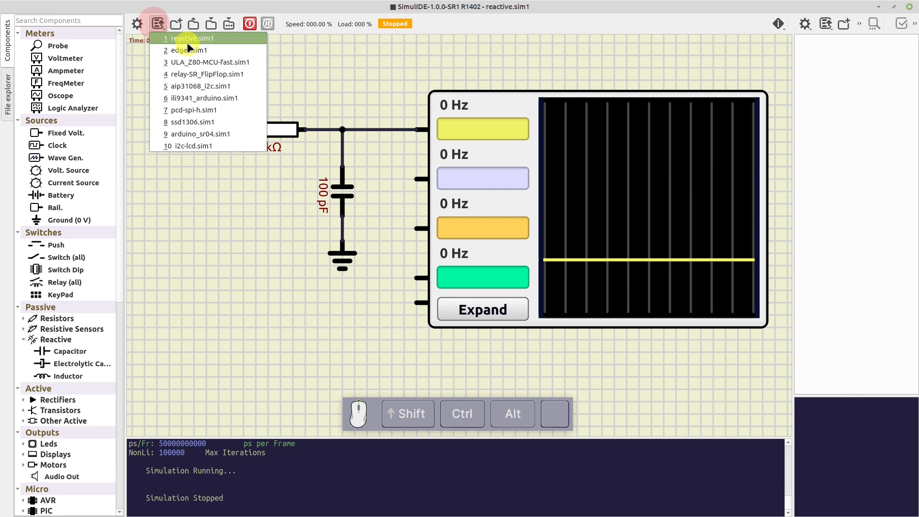
pyautogui.click(200, 52)
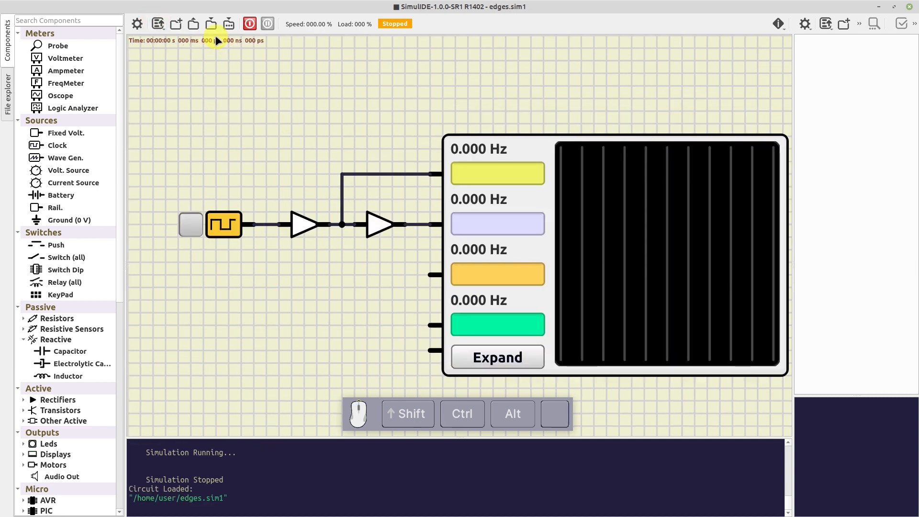
# Show the simulation settings and place their window below the clock and buffers, with the circuit moved up.
pyautogui.click(137, 23)
pyautogui.click(247, 65)
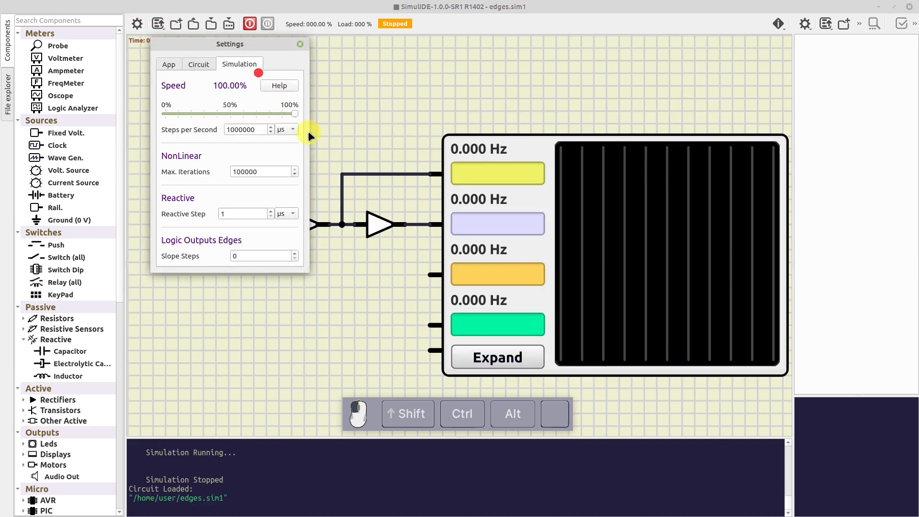
pyautogui.moveTo(278, 43); pyautogui.dragTo(254, 256)
pyautogui.moveTo(379, 283); pyautogui.dragTo(356, 198)
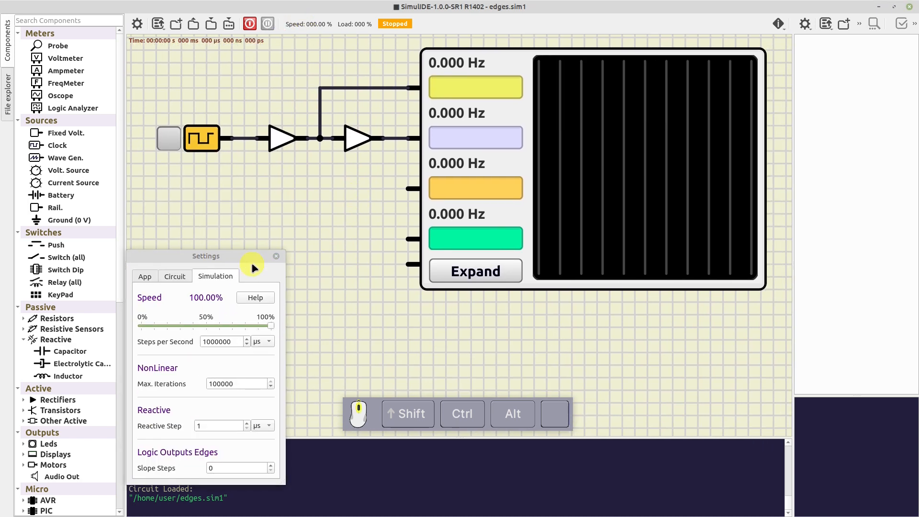
pyautogui.moveTo(245, 259); pyautogui.dragTo(257, 201)
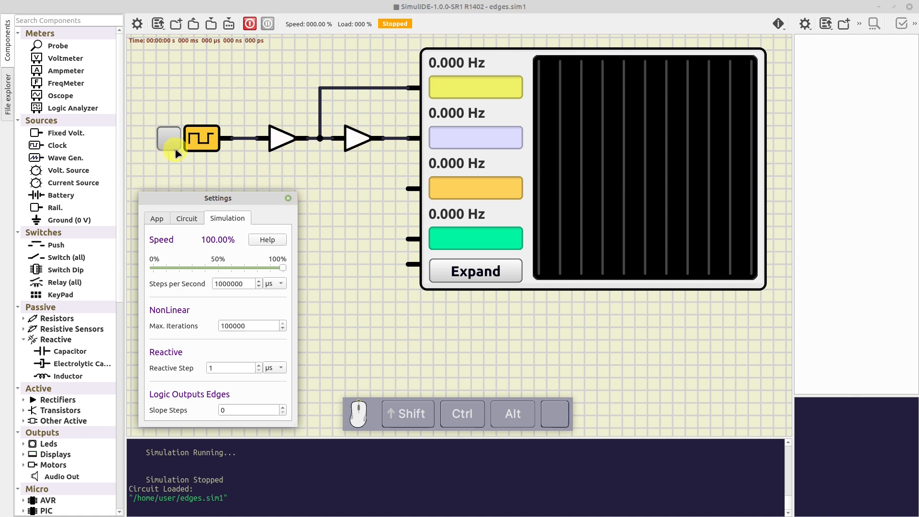
# Run the simulation and expand the oscilloscope into an enlarged window beside the settings.
pyautogui.click(250, 23)
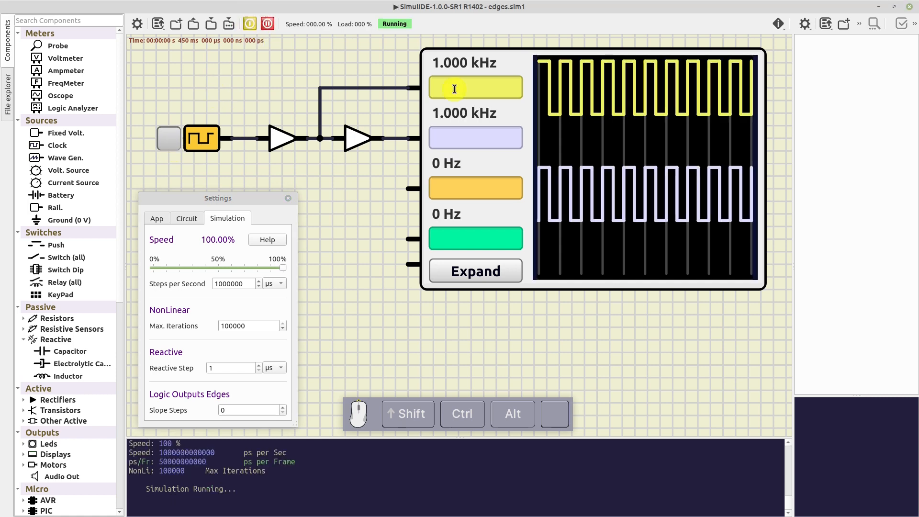
pyautogui.click(506, 286)
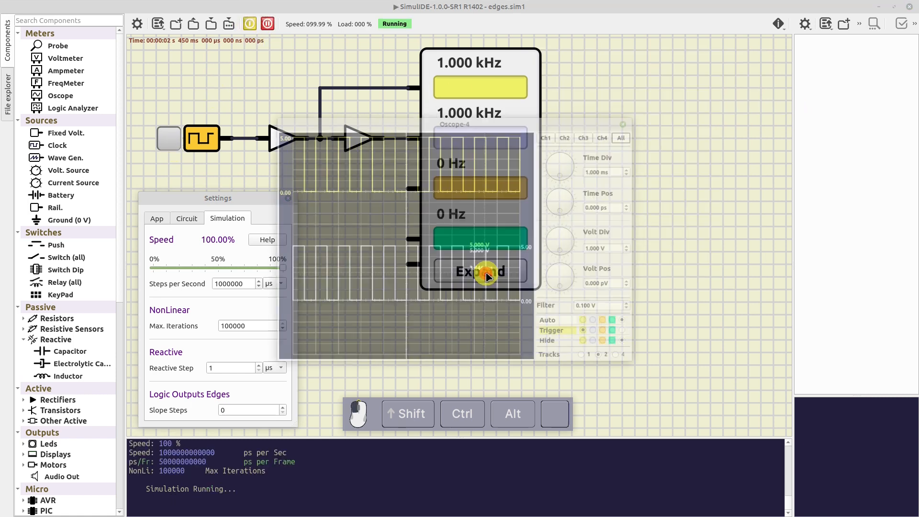
pyautogui.moveTo(524, 117); pyautogui.dragTo(601, 81)
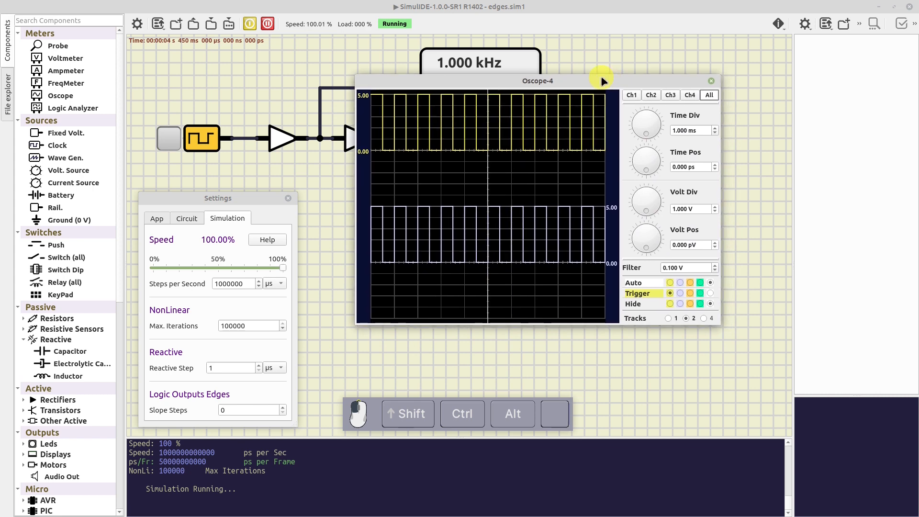
pyautogui.moveTo(716, 324); pyautogui.dragTo(882, 390)
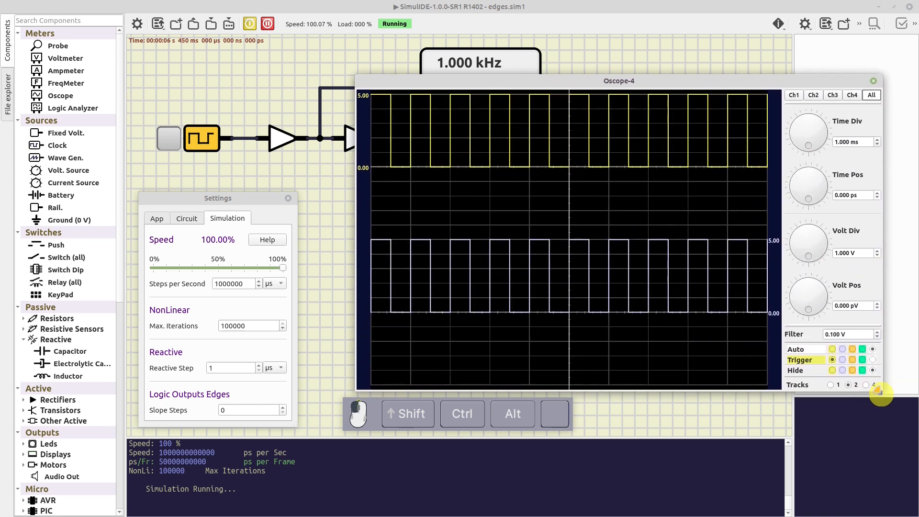
pyautogui.moveTo(356, 79); pyautogui.dragTo(327, 61)
# Set the oscilloscope's time division to about 24 ns and uncover the first buffer and its output wire.
pyautogui.moveTo(808, 136); pyautogui.dragTo(830, 137)
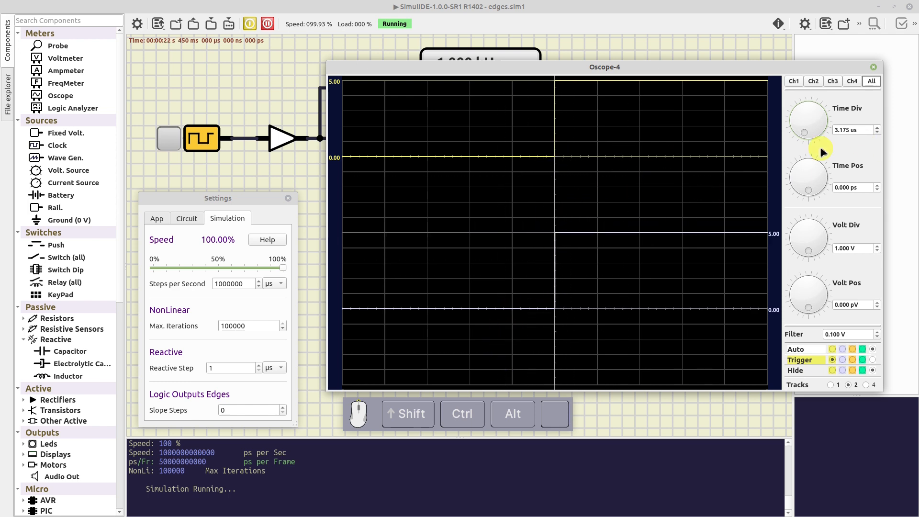
pyautogui.moveTo(790, 121); pyautogui.dragTo(804, 145)
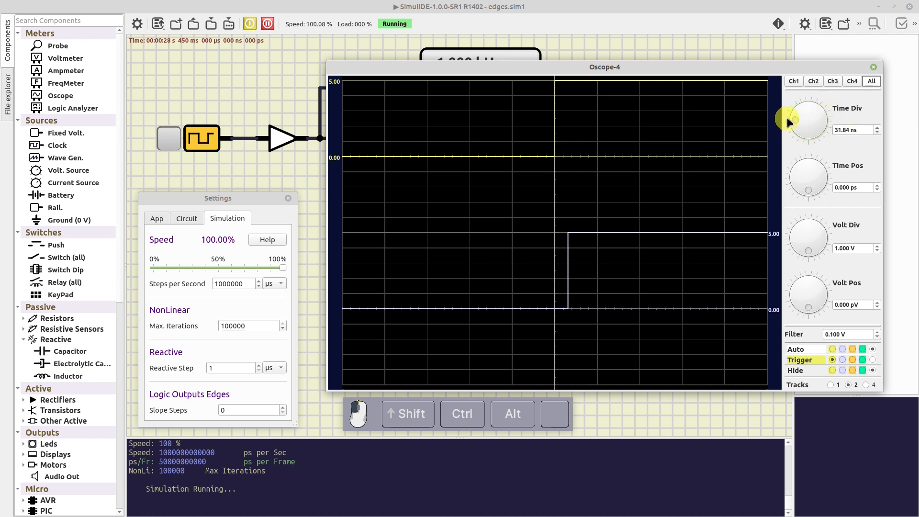
pyautogui.moveTo(789, 123); pyautogui.dragTo(812, 114)
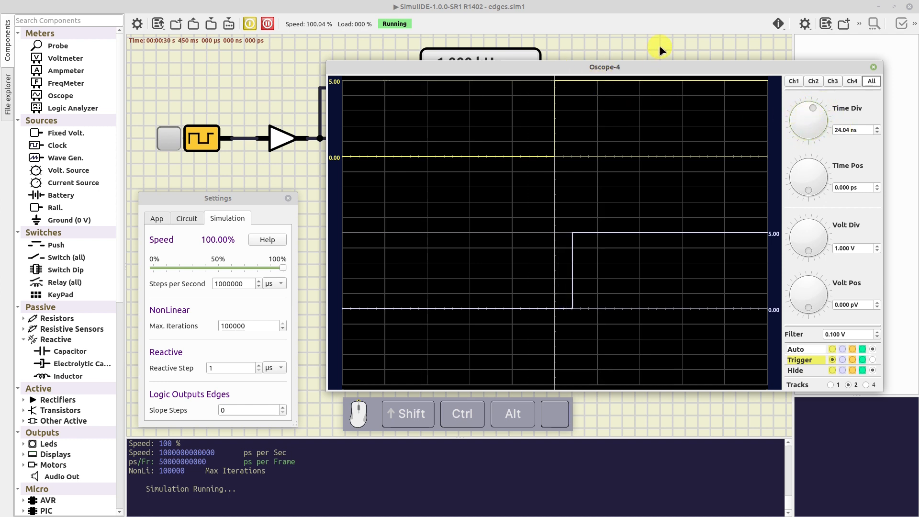
pyautogui.moveTo(663, 69); pyautogui.dragTo(681, 68)
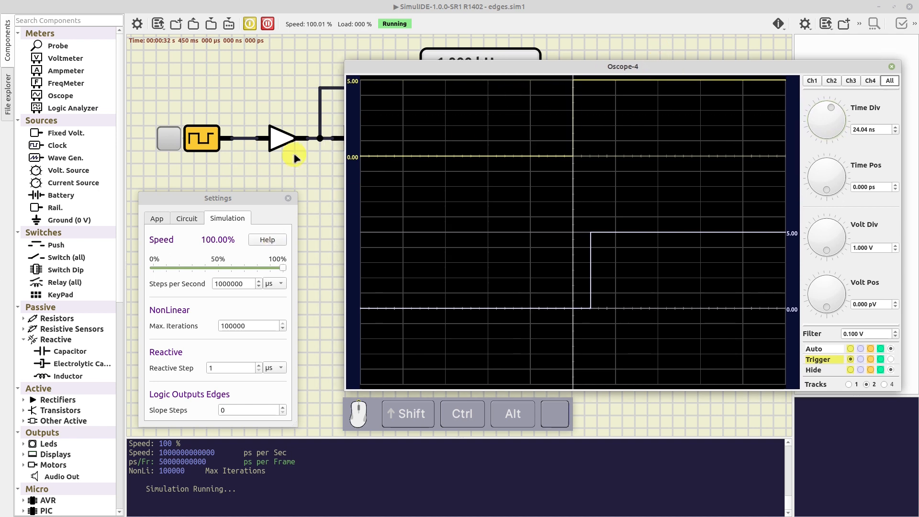
# Examine the first buffer's propagation delay, rise time and fall time, and close its properties.
pyautogui.doubleClick(282, 139)
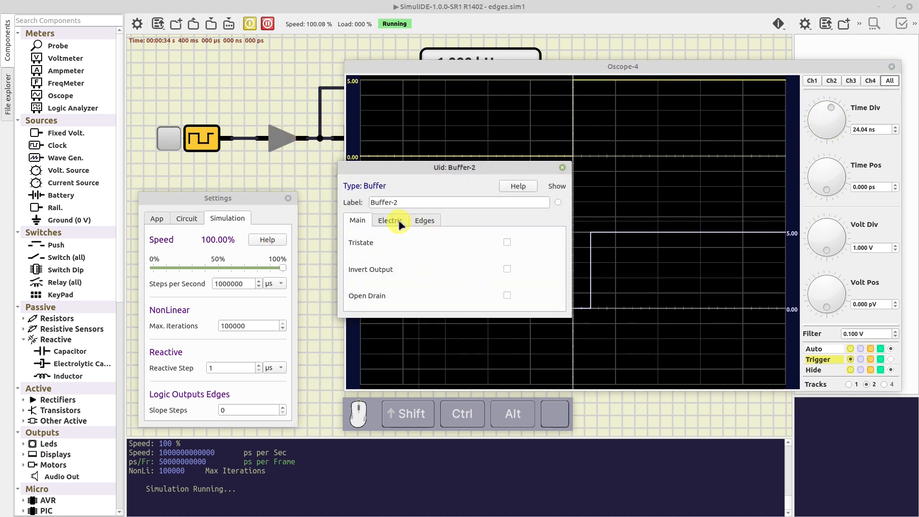
pyautogui.click(424, 220)
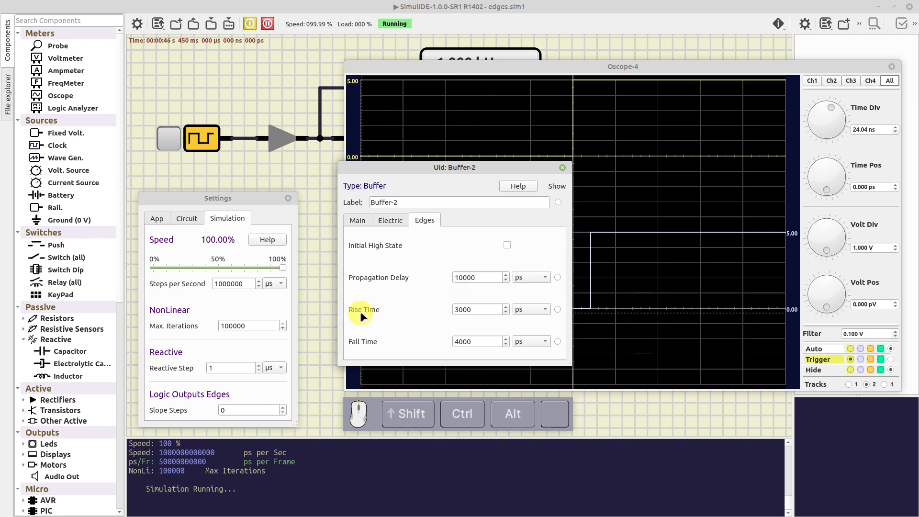
pyautogui.click(562, 167)
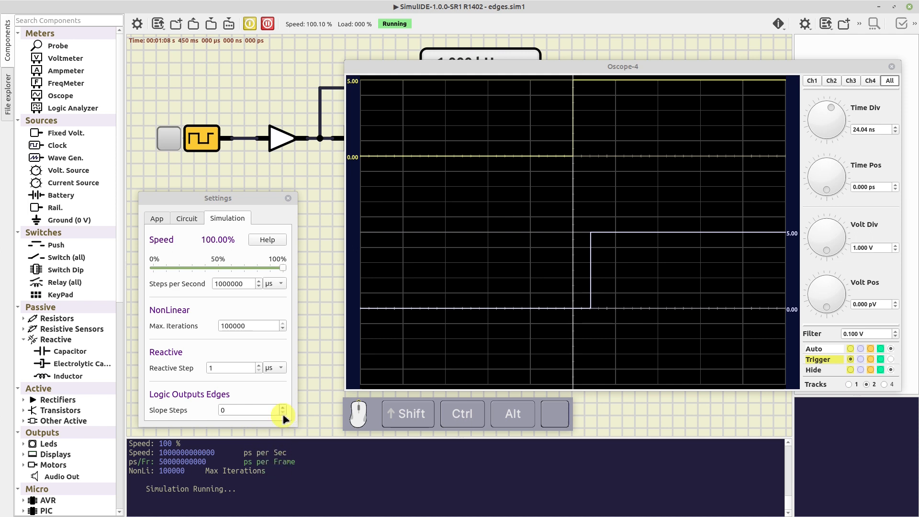
# Reopen the first buffer's edge properties above the simulation settings and set the logic outputs' slope steps to 10.
pyautogui.doubleClick(280, 139)
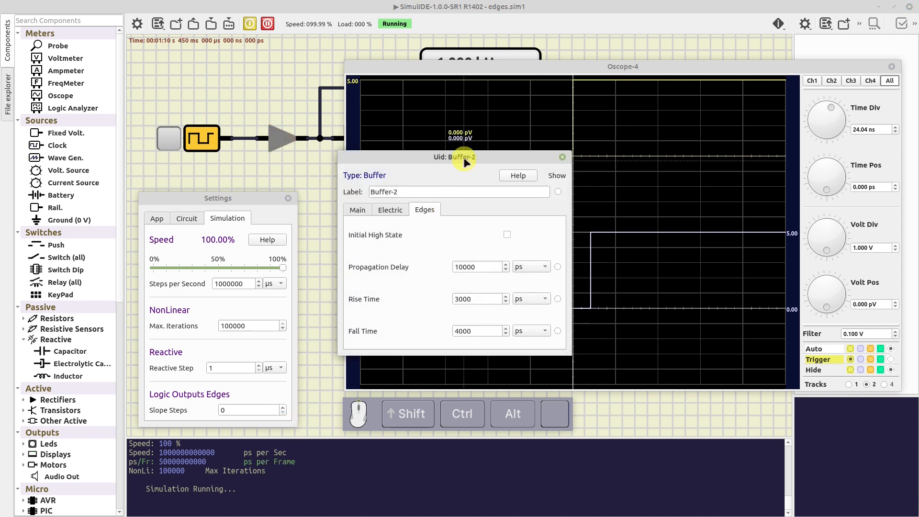
pyautogui.moveTo(465, 156); pyautogui.dragTo(160, 25)
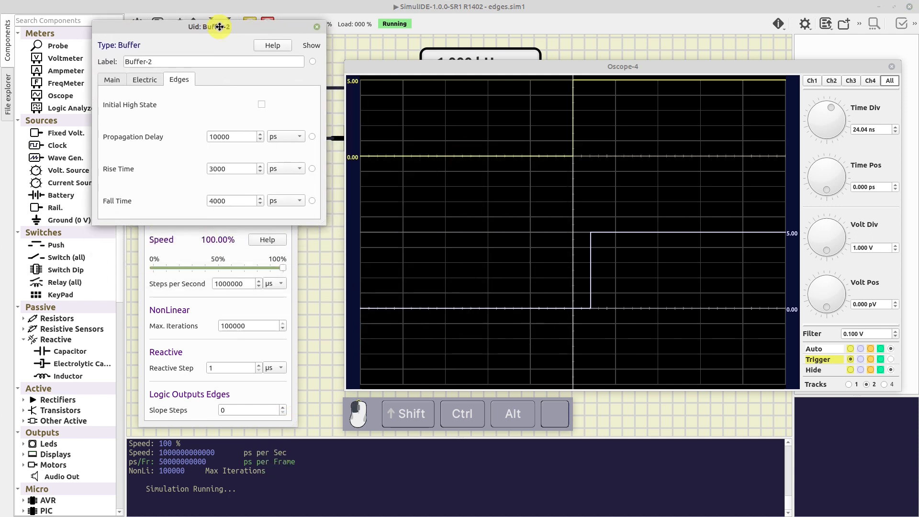
pyautogui.click(296, 405)
pyautogui.moveTo(253, 201); pyautogui.dragTo(264, 274)
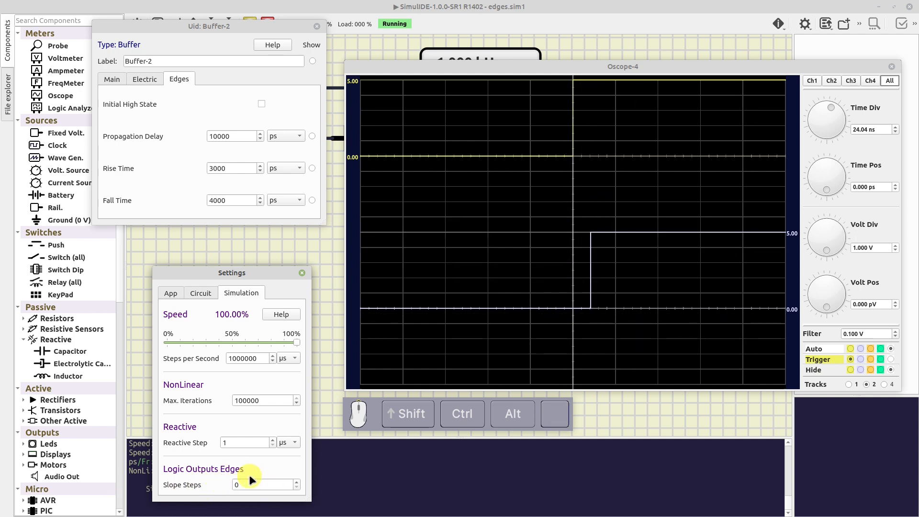
pyautogui.click(236, 486)
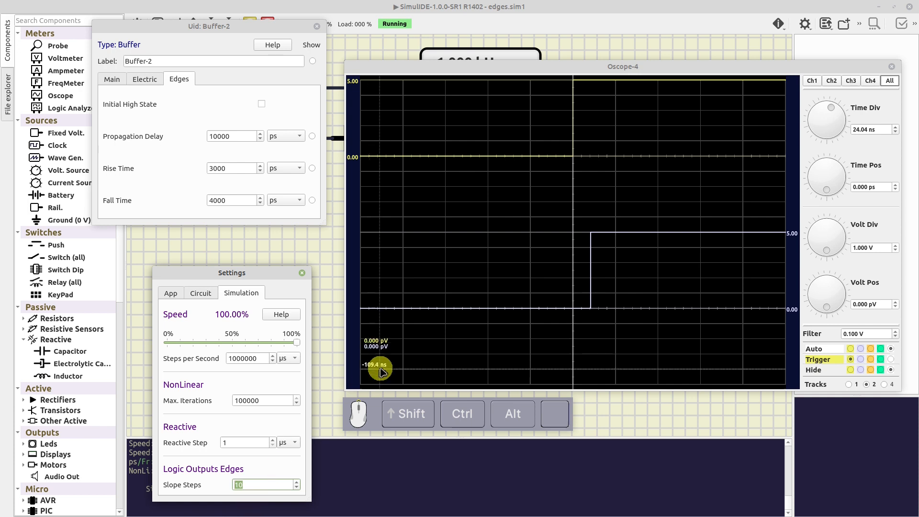
pyautogui.moveTo(246, 24); pyautogui.dragTo(242, 47)
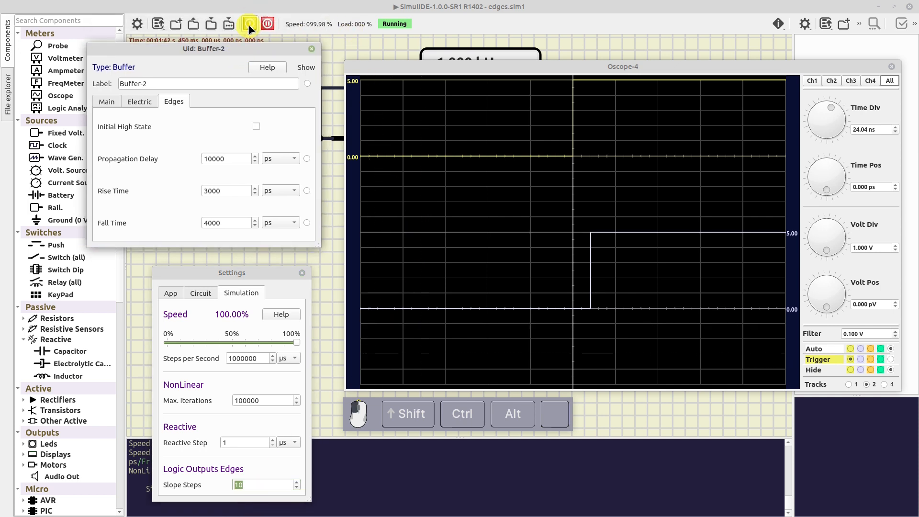
# Restart the simulation and set the oscilloscope's time division to about 4.26 ns.
pyautogui.click(249, 24)
pyautogui.click(248, 24)
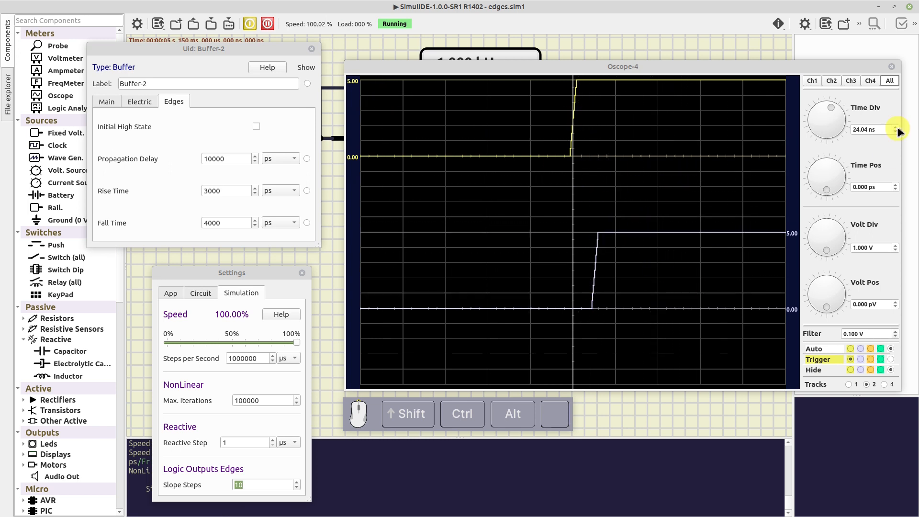
pyautogui.moveTo(835, 109); pyautogui.dragTo(841, 146)
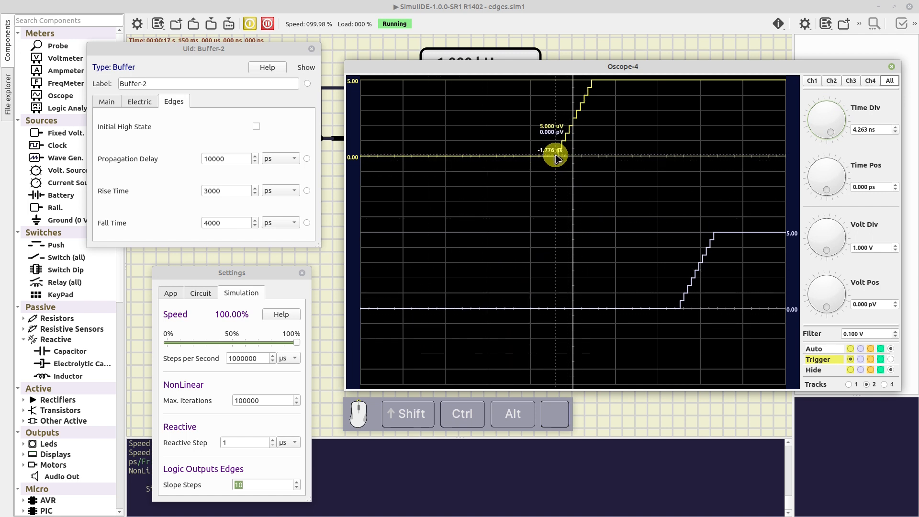
# Check the first buffer's input threshold voltages and return to its edge settings.
pyautogui.click(238, 485)
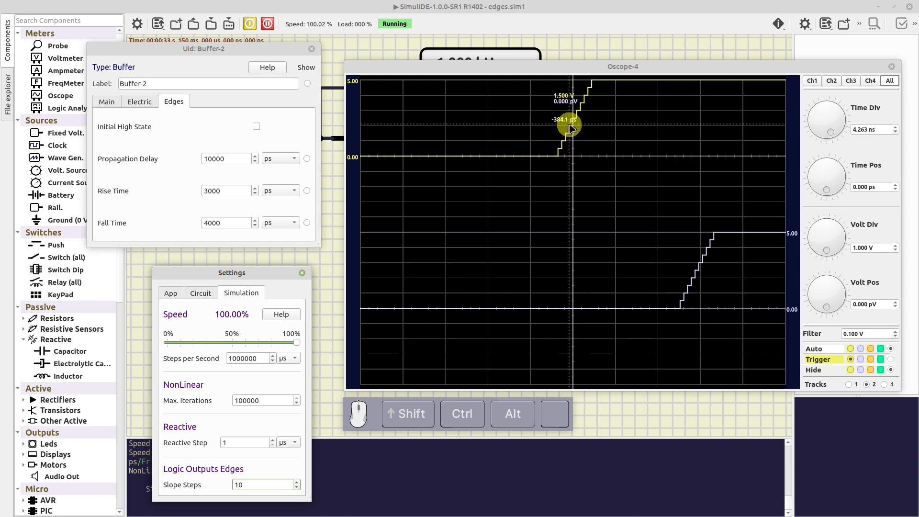
pyautogui.click(140, 101)
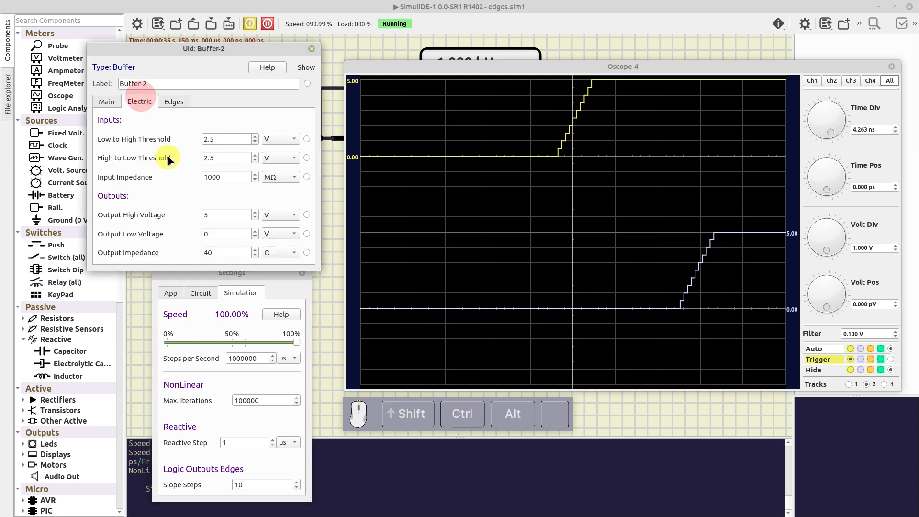
pyautogui.click(170, 103)
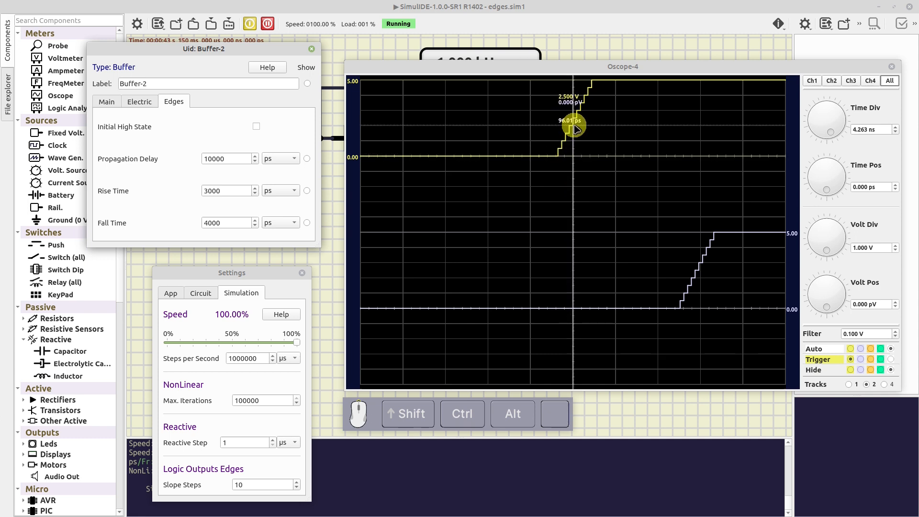
# Set the logic outputs' slope steps to 0 and restart the simulation.
pyautogui.click(239, 488)
pyautogui.press('Return')
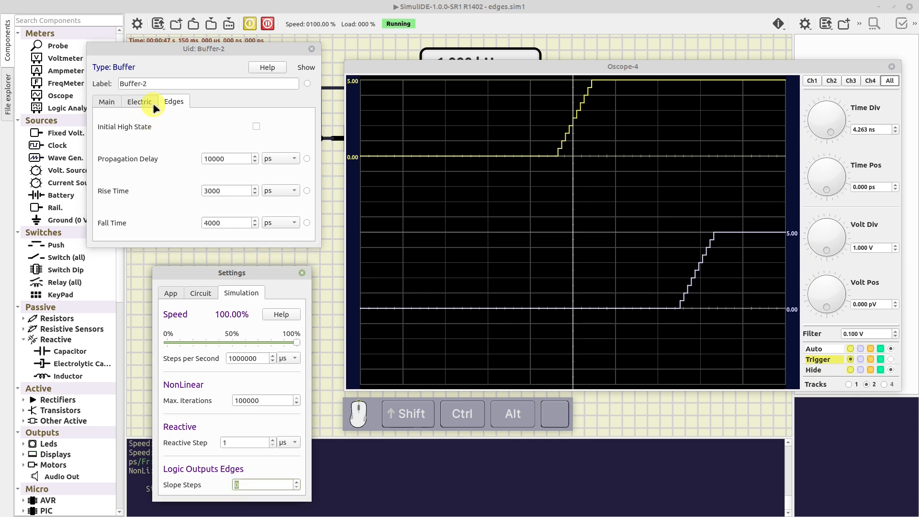
pyautogui.click(250, 24)
pyautogui.click(250, 23)
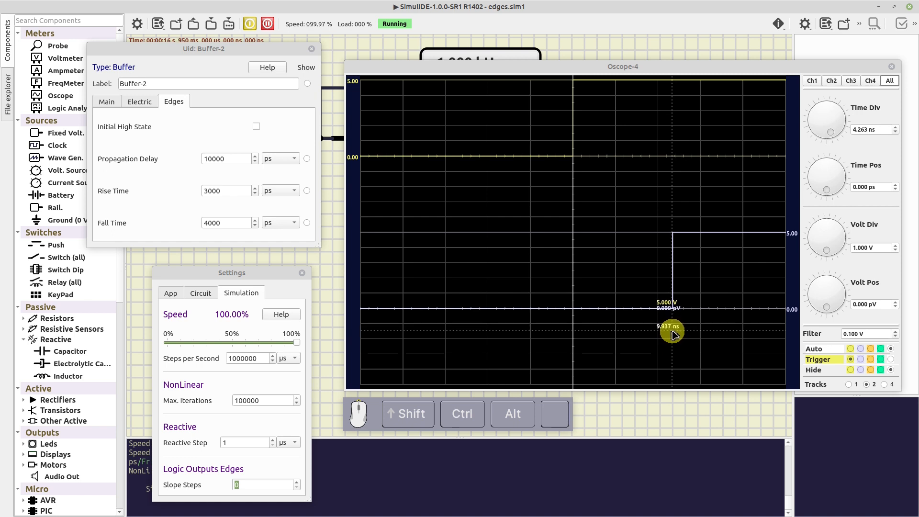
# Set the logic outputs' slope steps to 20 and restart the simulation.
pyautogui.click(238, 485)
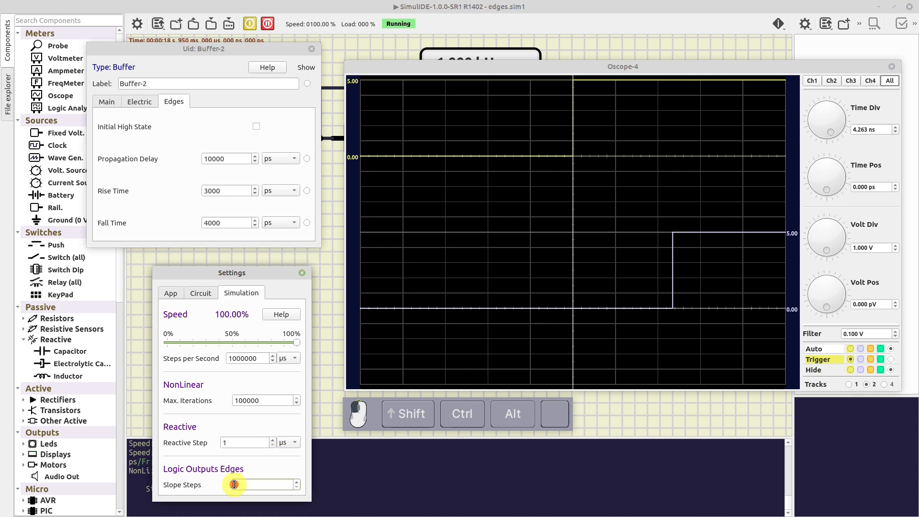
pyautogui.write('1')
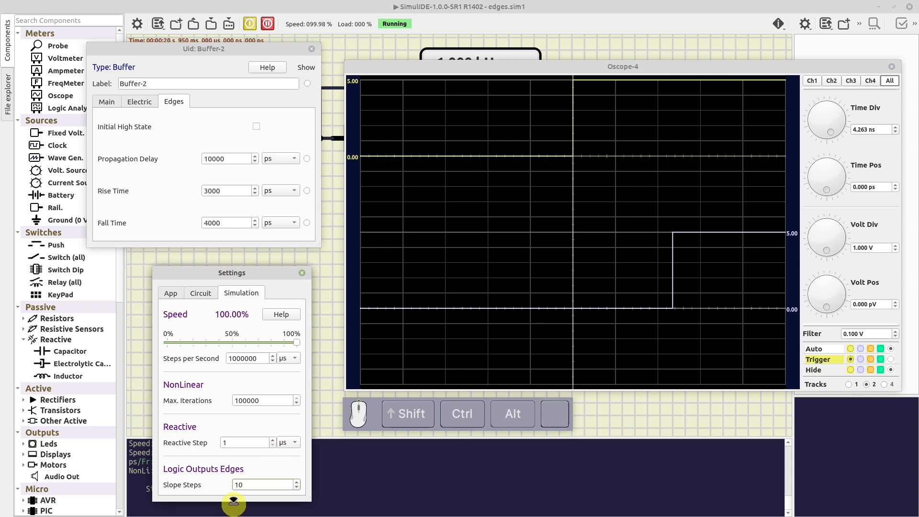
pyautogui.press('BackSpace')
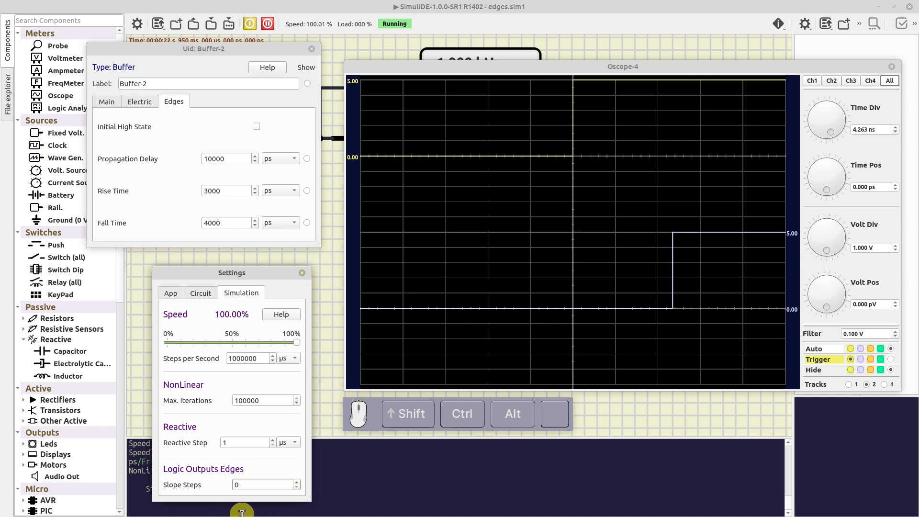
pyautogui.click(249, 22)
pyautogui.click(250, 23)
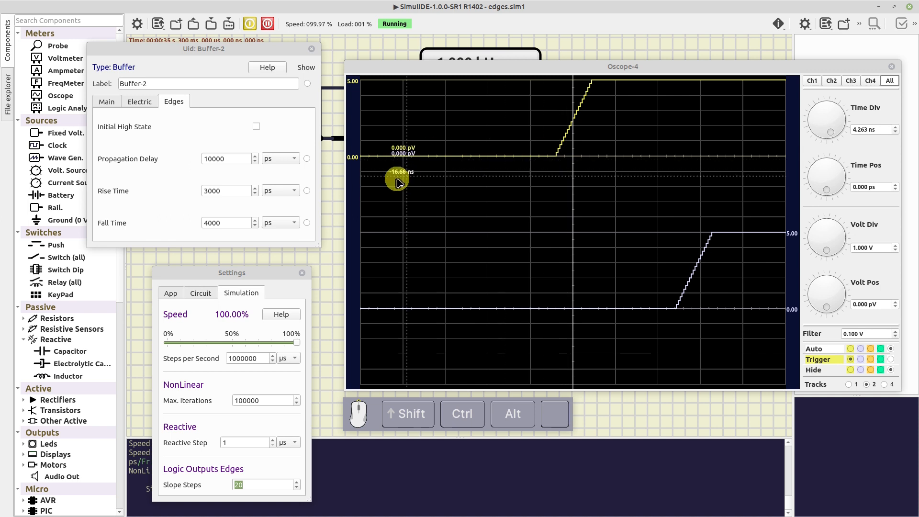
# Check the first buffer's input thresholds, and reopen its properties on the edge settings, clear of the oscilloscope.
pyautogui.click(137, 103)
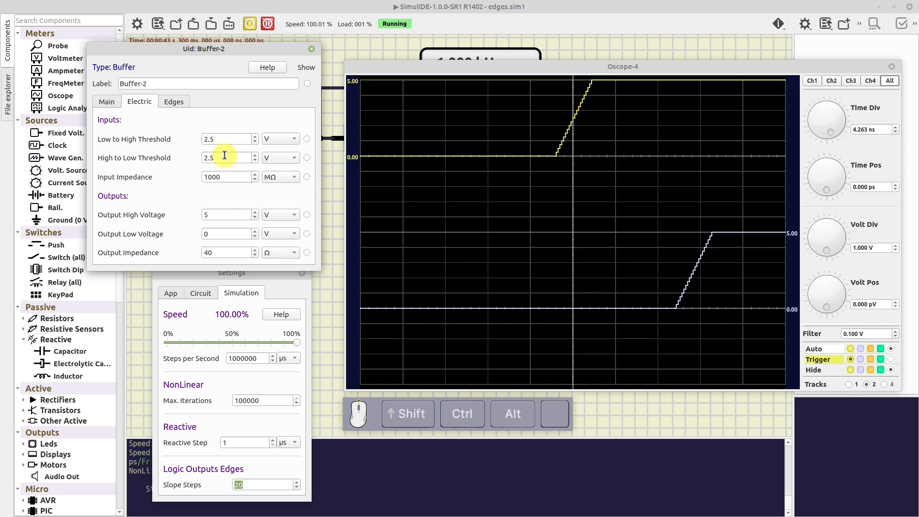
pyautogui.click(310, 50)
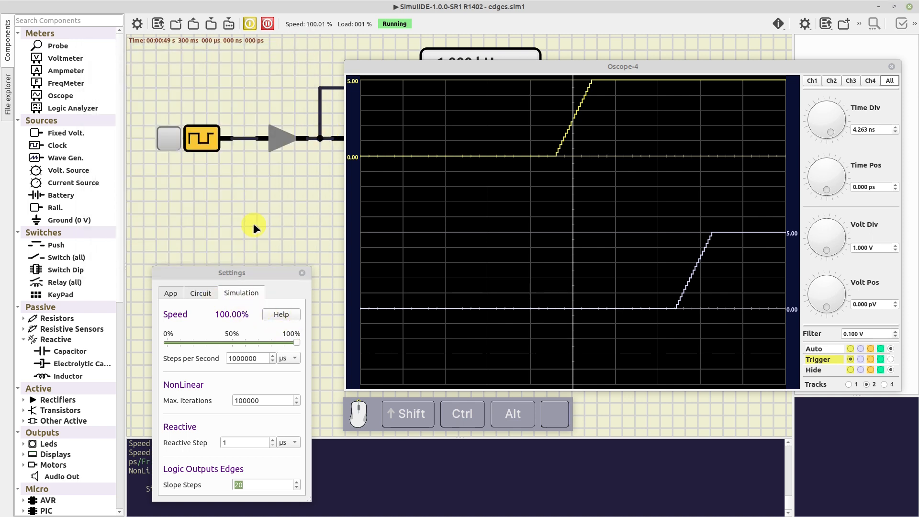
pyautogui.doubleClick(273, 139)
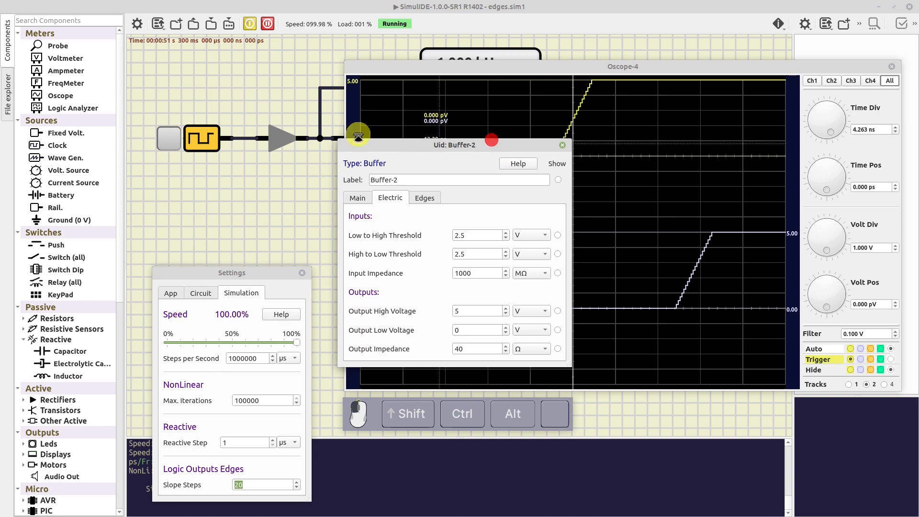
pyautogui.moveTo(337, 137); pyautogui.dragTo(207, 26)
pyautogui.click(137, 76)
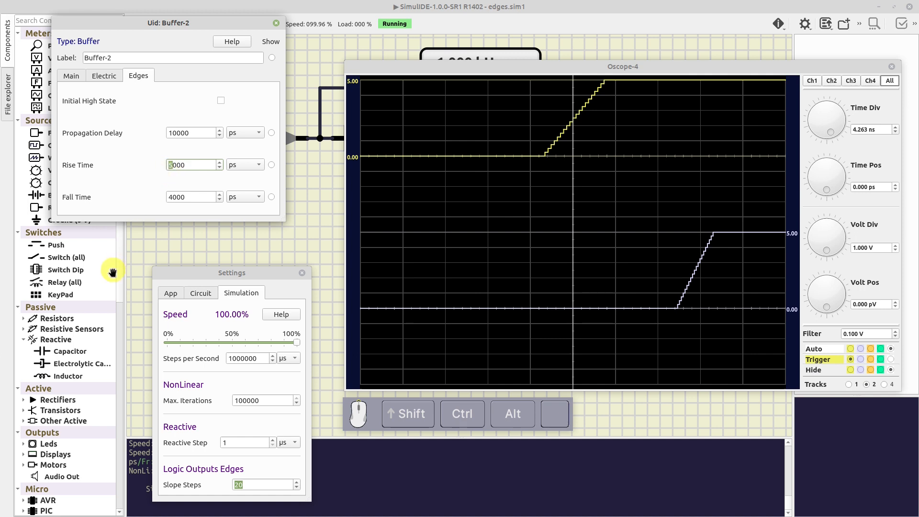
# Try a rise time of 2000 ps on the first buffer and set it to 10000 ps.
pyautogui.write('2')
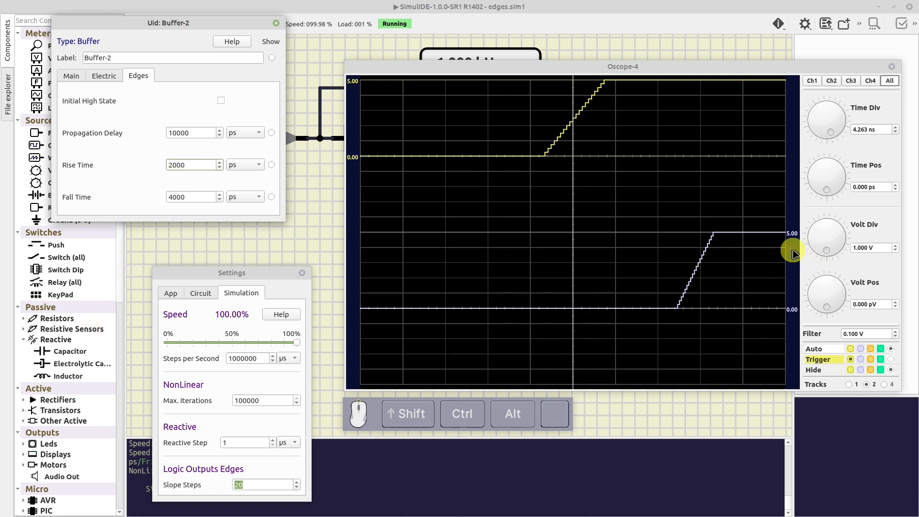
pyautogui.press('Return')
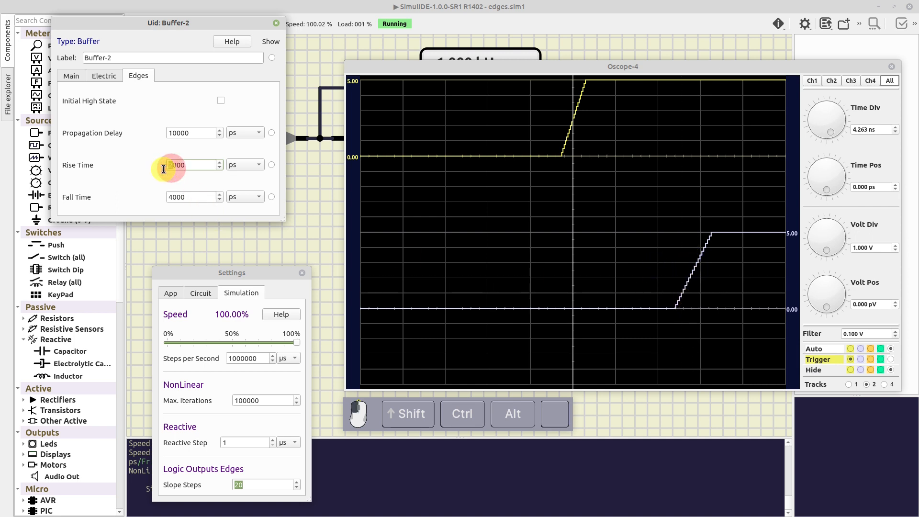
pyautogui.write('10')
pyautogui.press('Return')
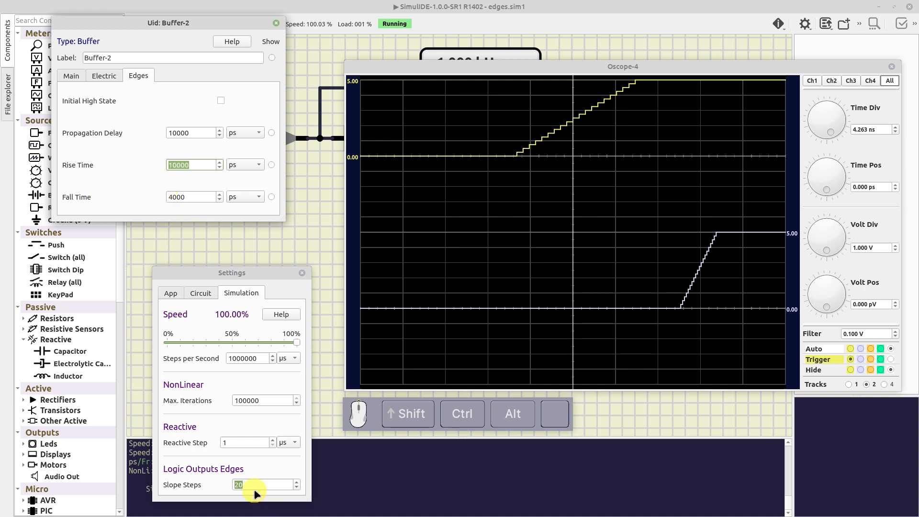
# Turn off the logic outputs' edge slopes with 0 slope steps and restart the simulation.
pyautogui.click(238, 486)
pyautogui.press('BackSpace')
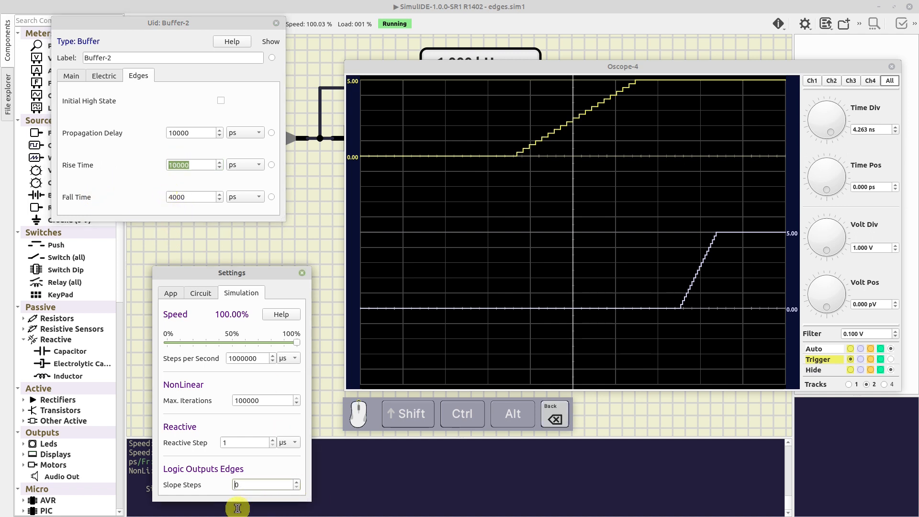
pyautogui.moveTo(252, 26); pyautogui.dragTo(257, 52)
pyautogui.click(249, 24)
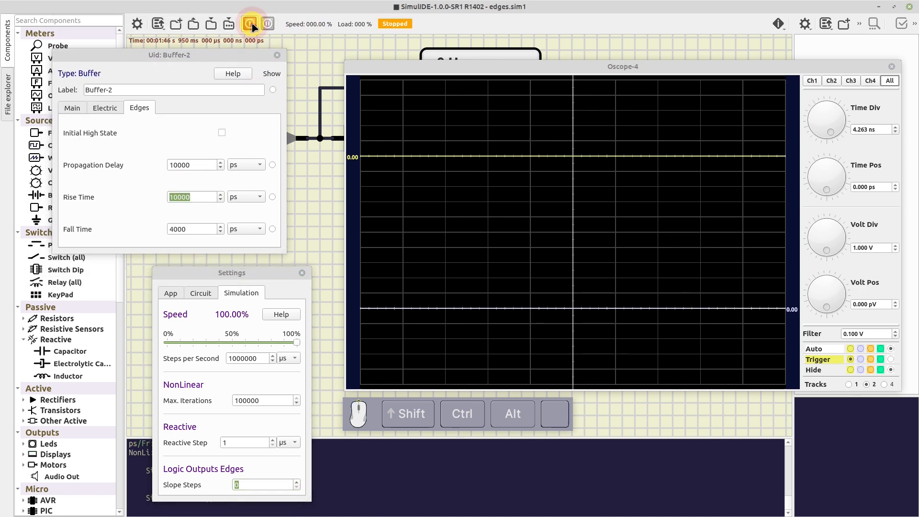
pyautogui.click(250, 23)
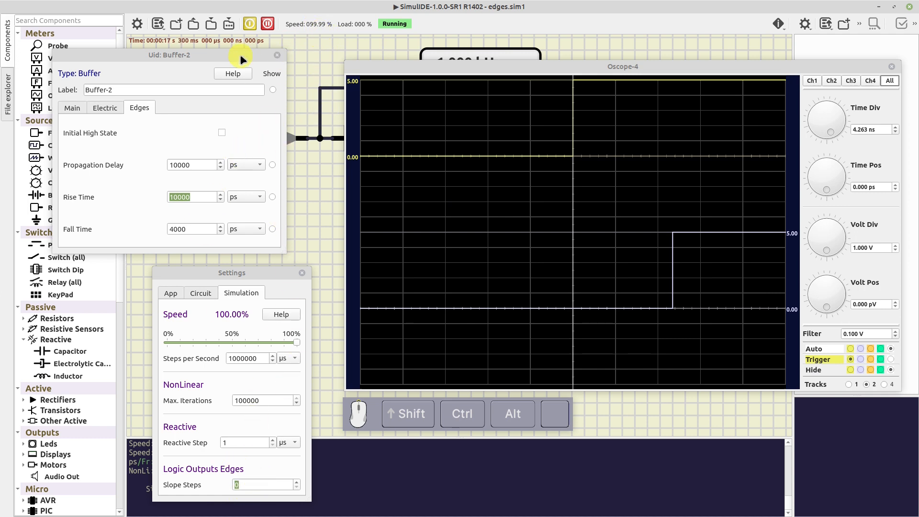
# Raise the clock source's frequency to 100000 Hz, increase it to 1 MHz, and close its properties.
pyautogui.moveTo(241, 59); pyautogui.dragTo(203, 177)
pyautogui.doubleClick(204, 149)
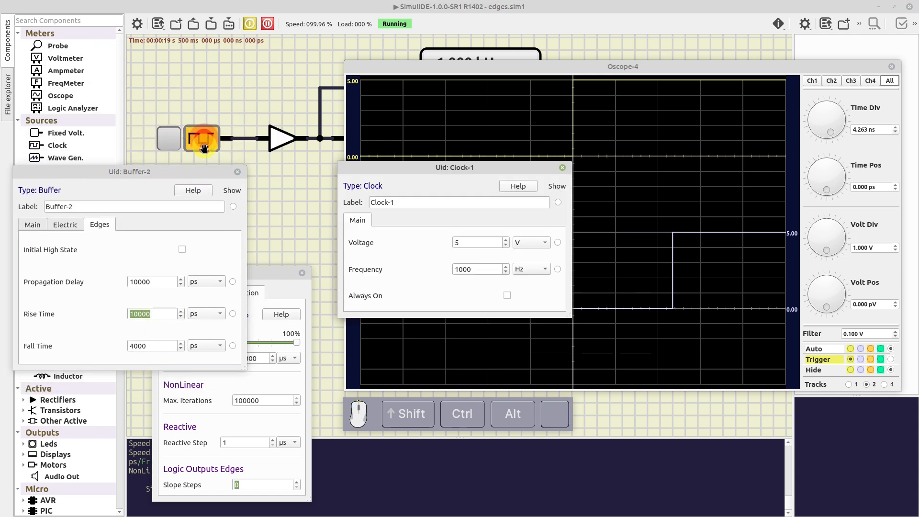
pyautogui.click(462, 269)
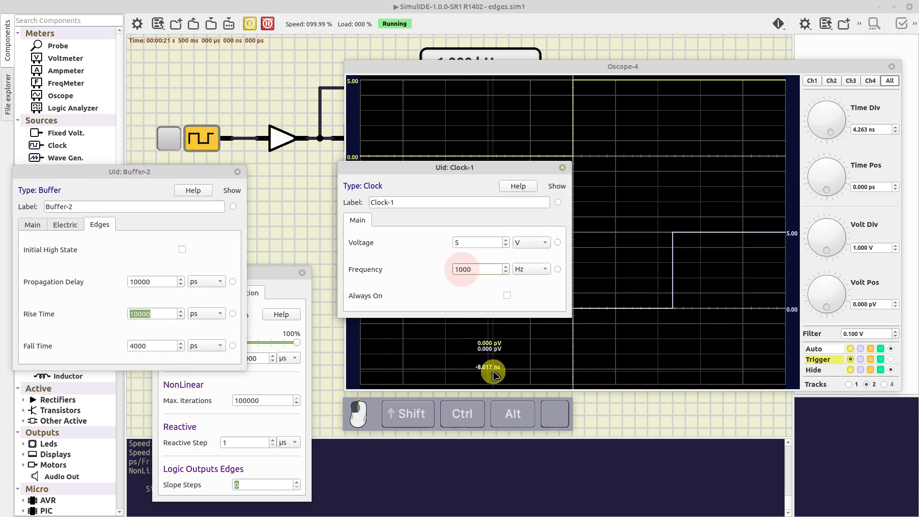
pyautogui.write('00')
pyautogui.press('Return')
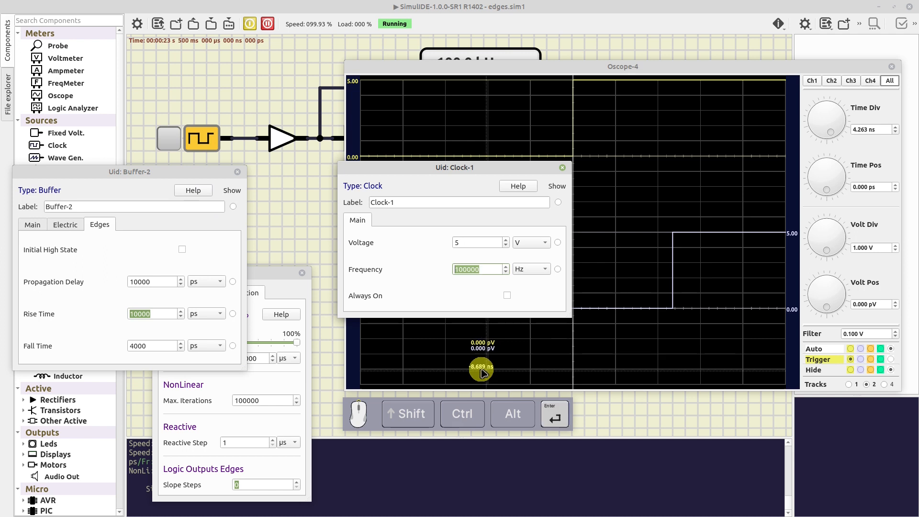
pyautogui.click(473, 269)
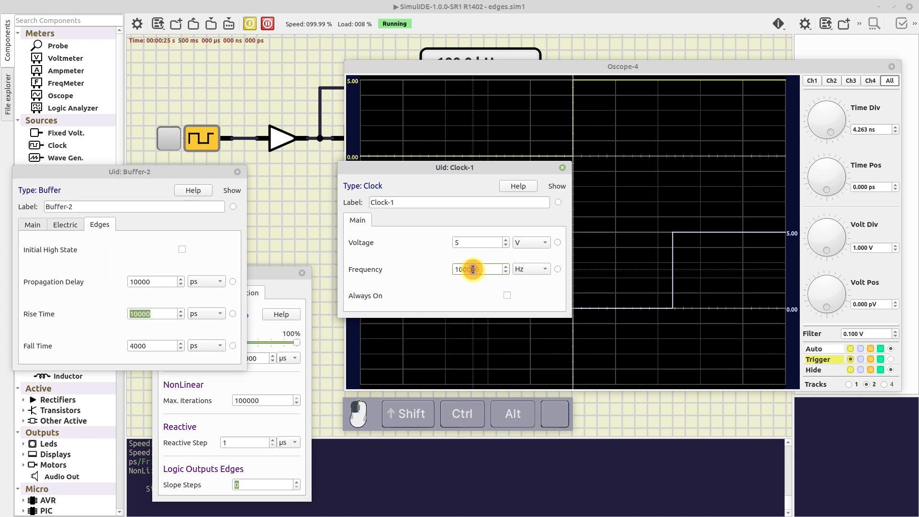
pyautogui.write('0')
pyautogui.press('Return')
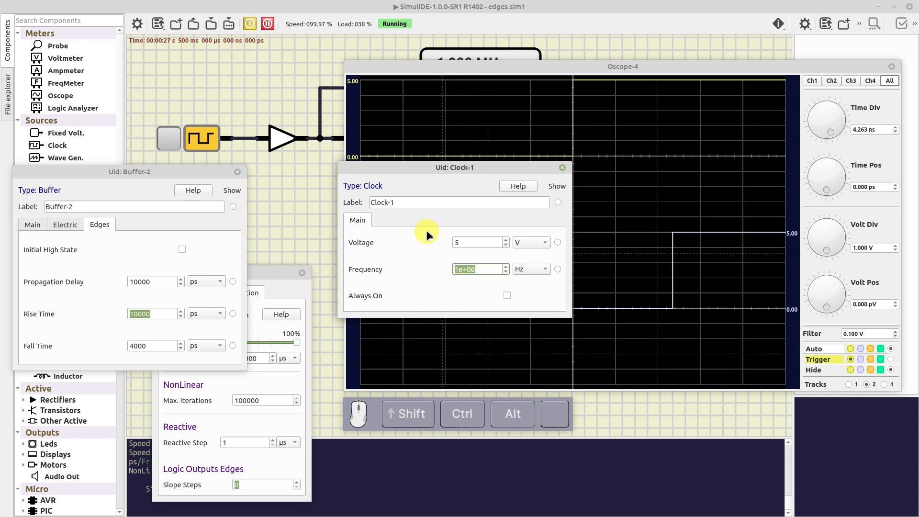
pyautogui.click(562, 167)
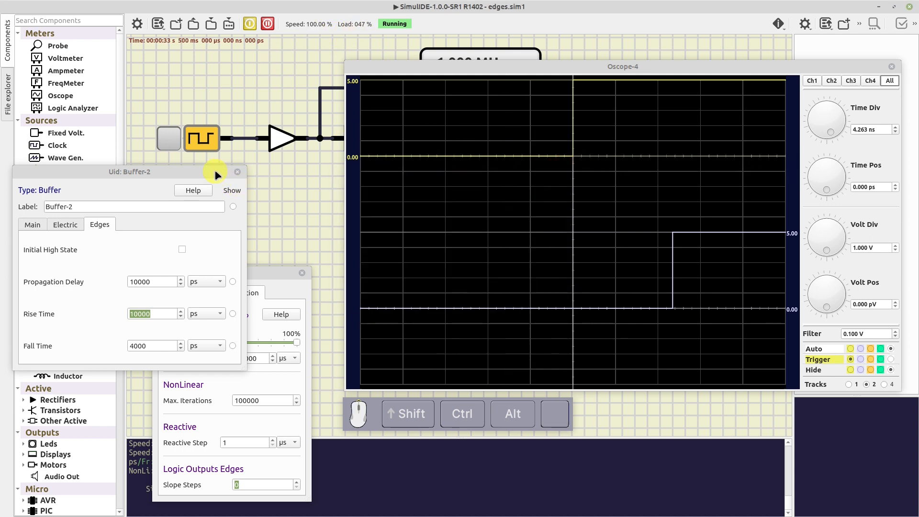
# Uncover the simulation settings, set the logic outputs' slope steps to 10, and restart the simulation.
pyautogui.moveTo(215, 175); pyautogui.dragTo(223, 57)
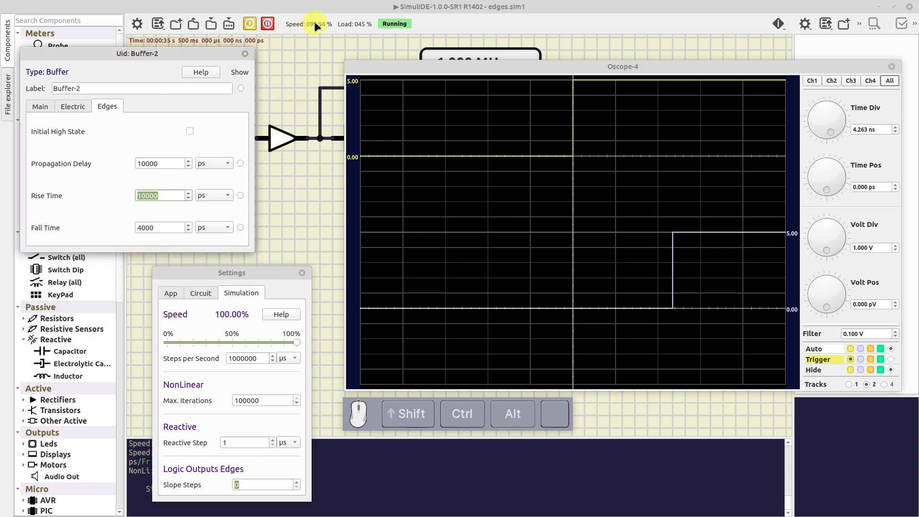
pyautogui.click(235, 484)
pyautogui.write('1')
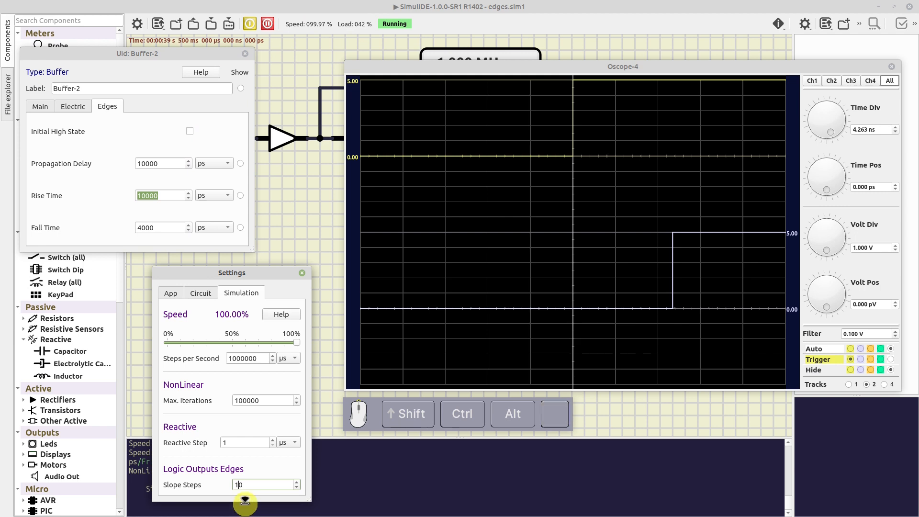
pyautogui.press('Return')
pyautogui.click(250, 24)
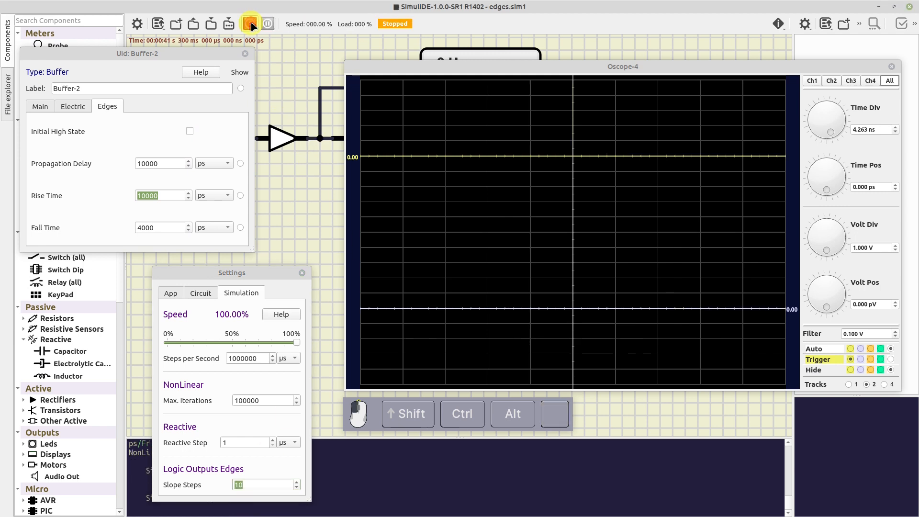
pyautogui.click(249, 23)
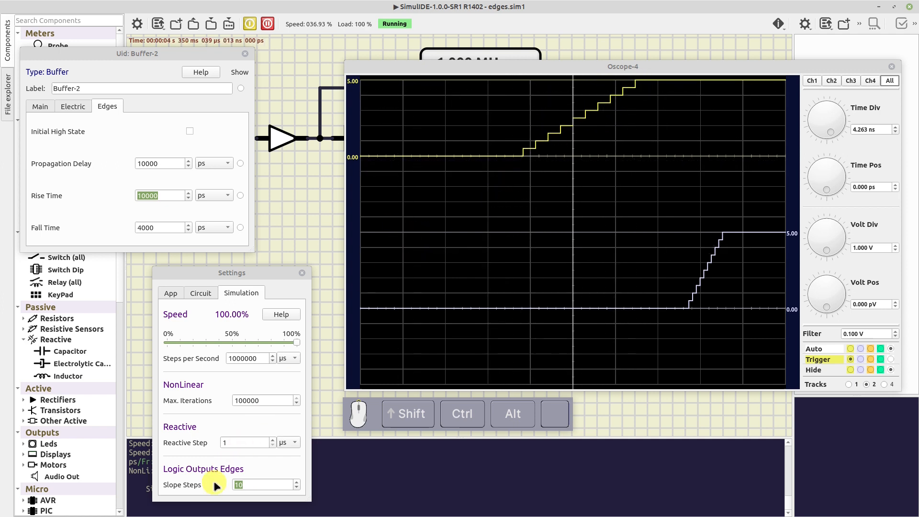
# Set the logic outputs' slope steps to 50 and restart the simulation, keeping the first buffer's properties above the settings.
pyautogui.click(236, 486)
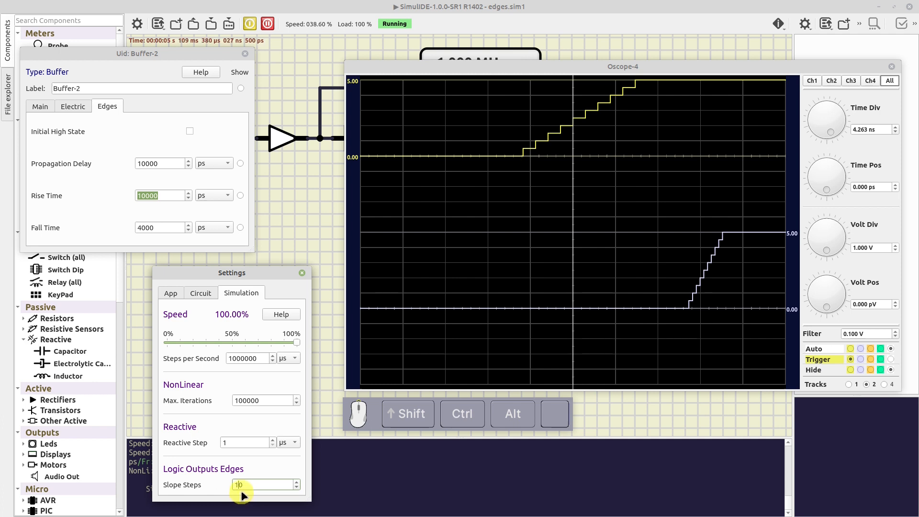
pyautogui.press('BackSpace')
pyautogui.write('5')
pyautogui.press('Return')
pyautogui.click(250, 25)
pyautogui.click(249, 25)
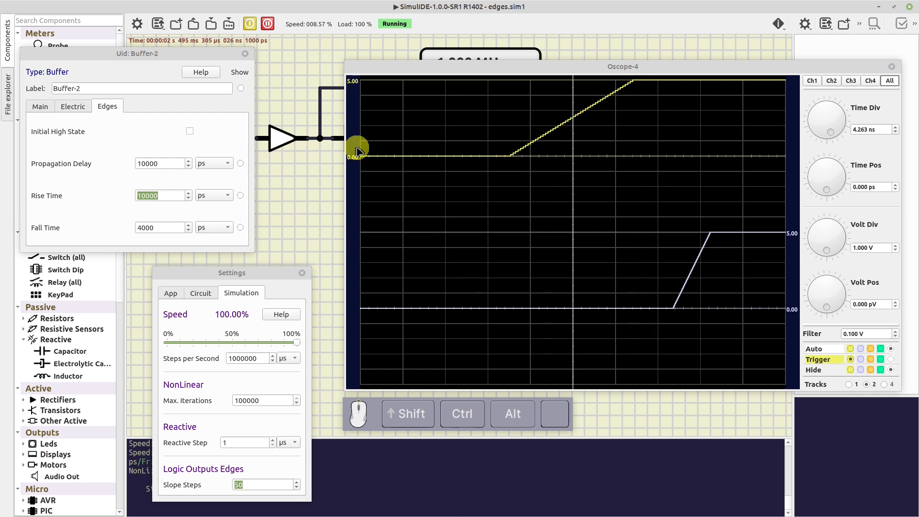
pyautogui.moveTo(207, 55); pyautogui.dragTo(257, 44)
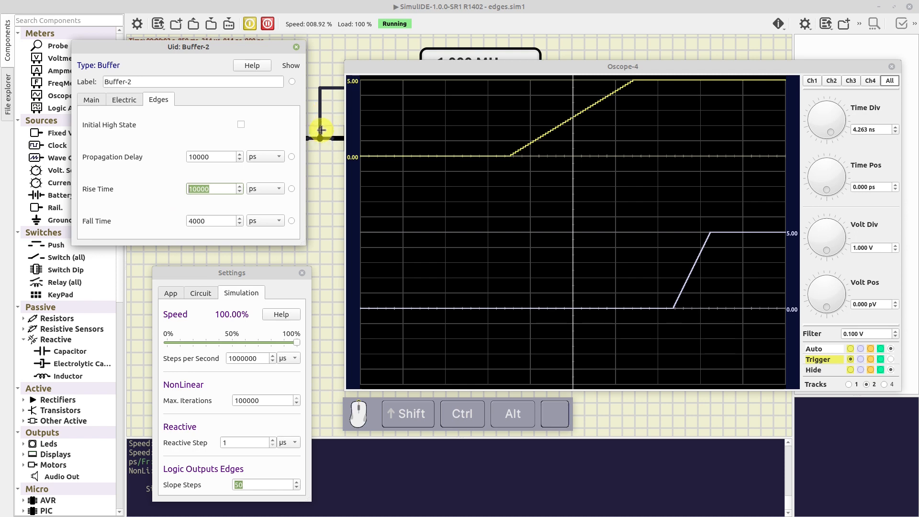